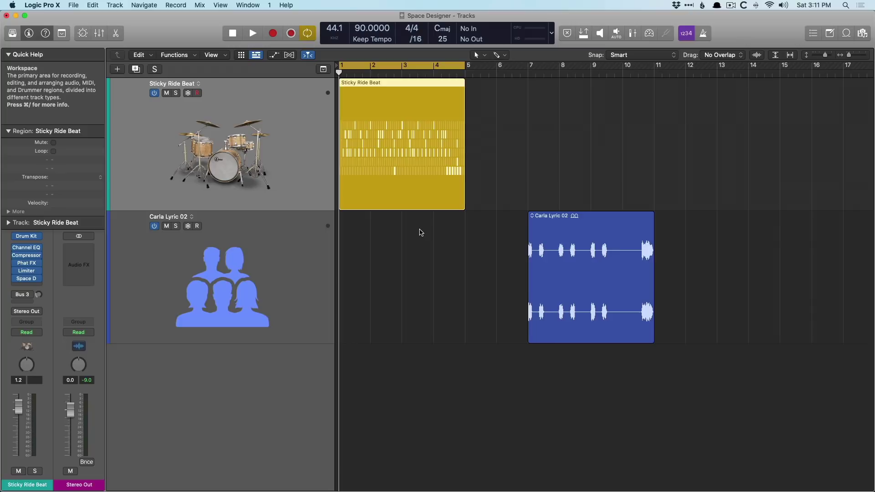
Open the Space Designer reverb on the Sticky Ride Beat track and examine the preset categories under Warped Effects.
left_click(27, 279)
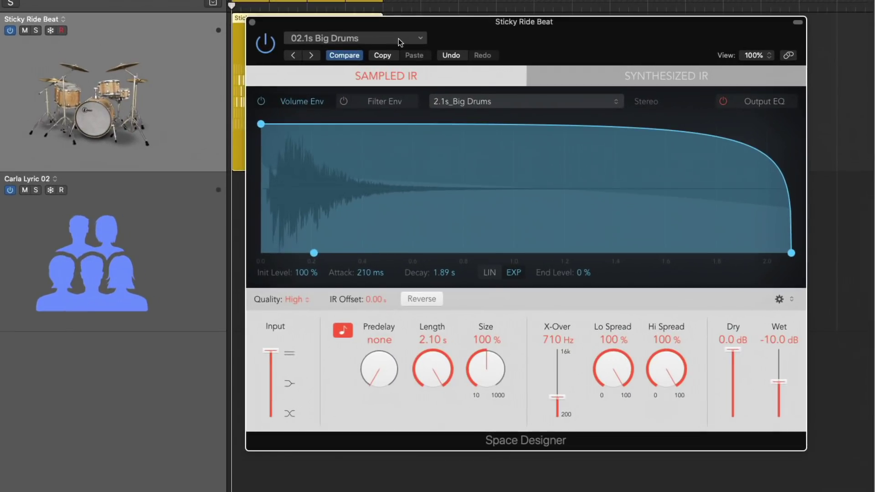
left_click(441, 71)
mouse_move(409, 285)
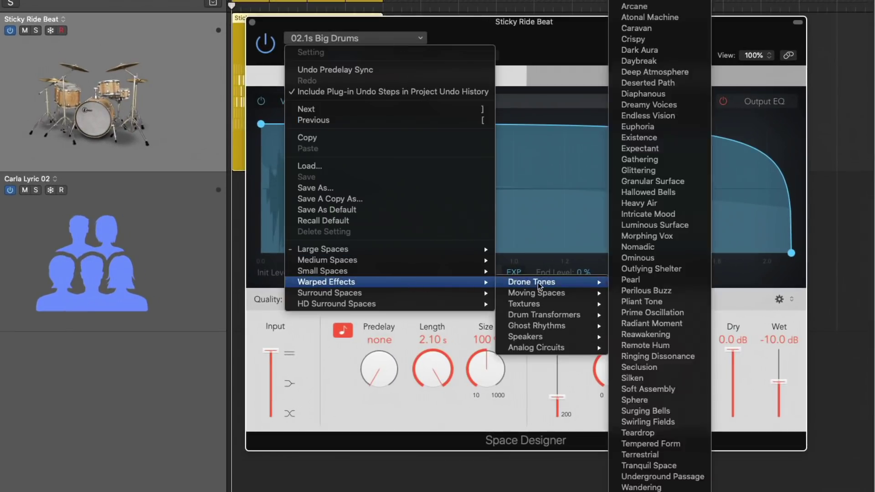
mouse_move(544, 292)
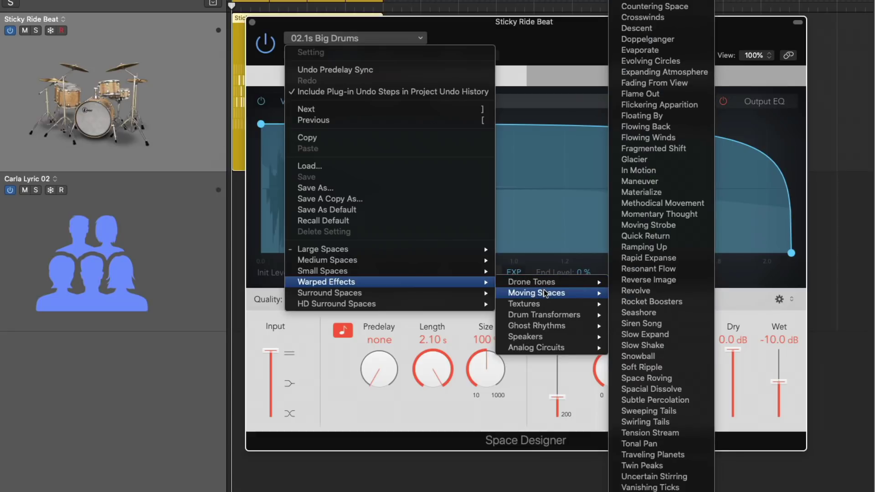
mouse_move(552, 316)
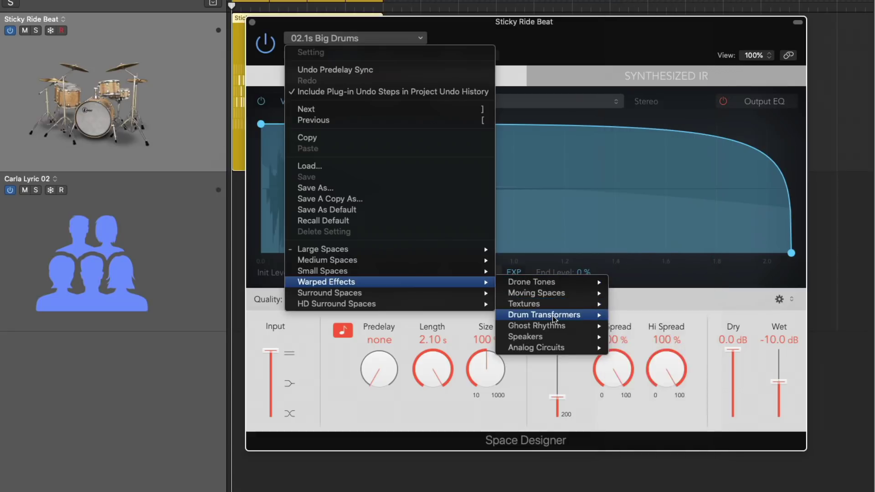
mouse_move(557, 336)
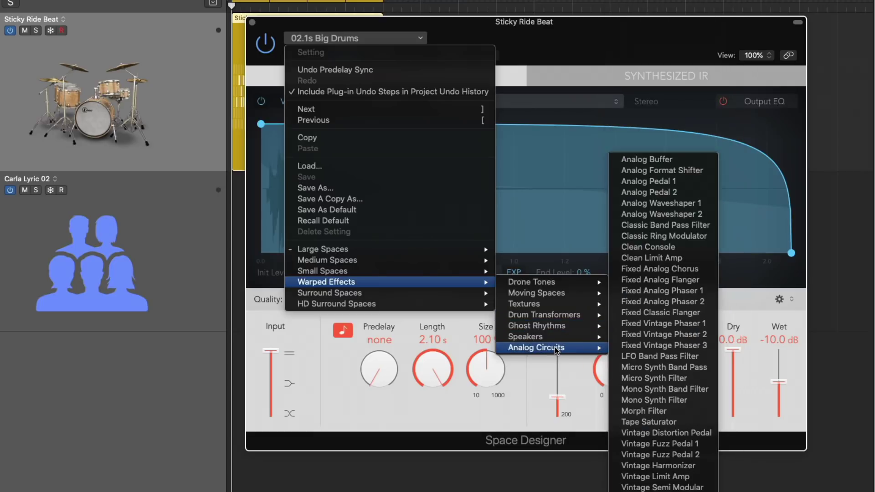
left_click(477, 41)
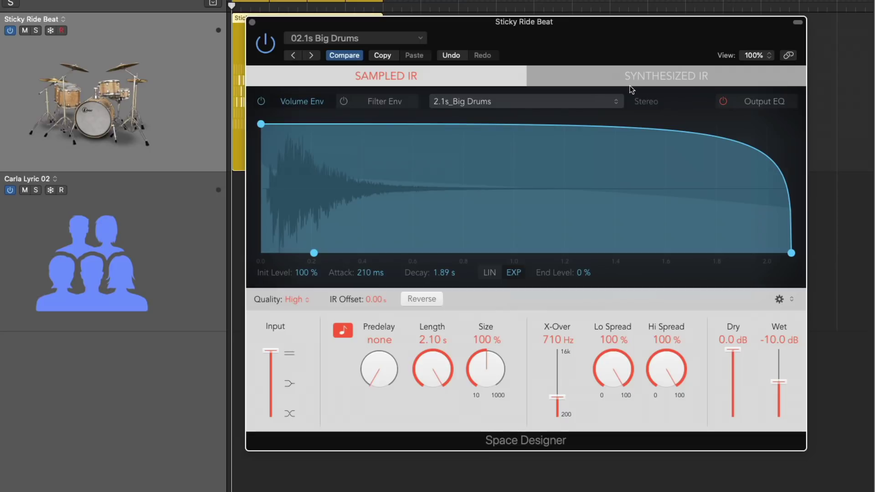
View the Synthesized IR mode, return to Sampled IR, and look through the Large Spaces room presets.
left_click(674, 75)
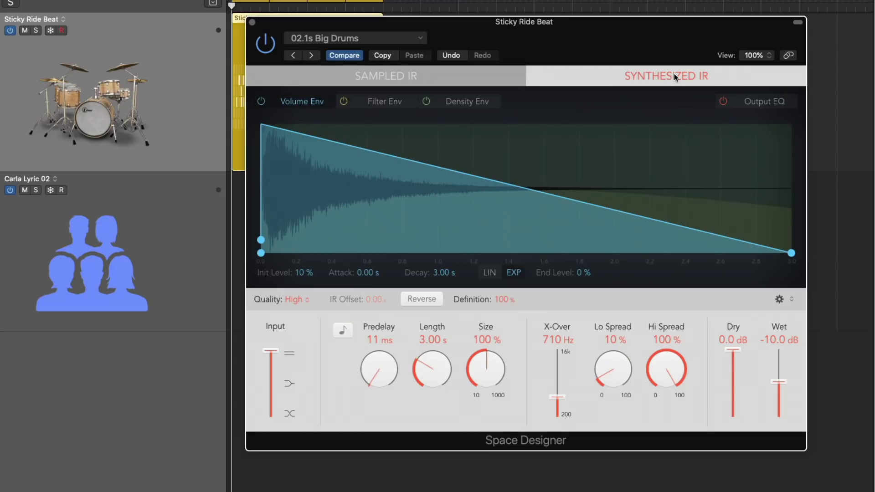
left_click(499, 74)
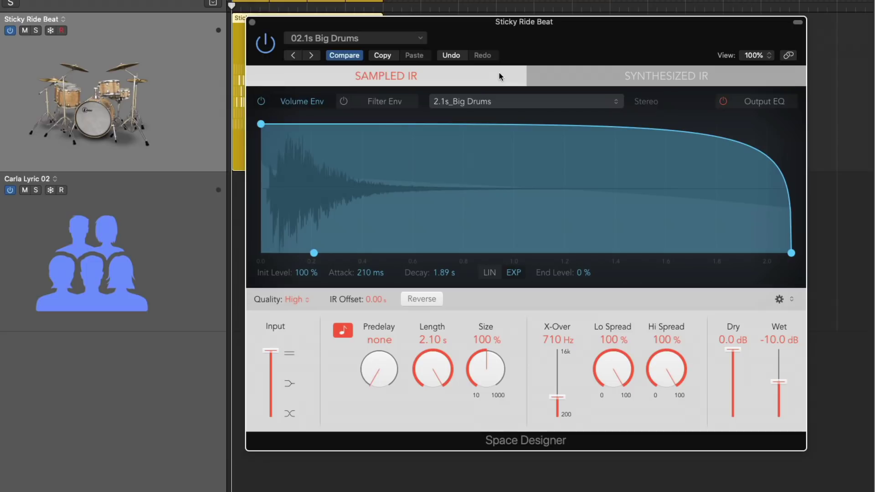
left_click(410, 38)
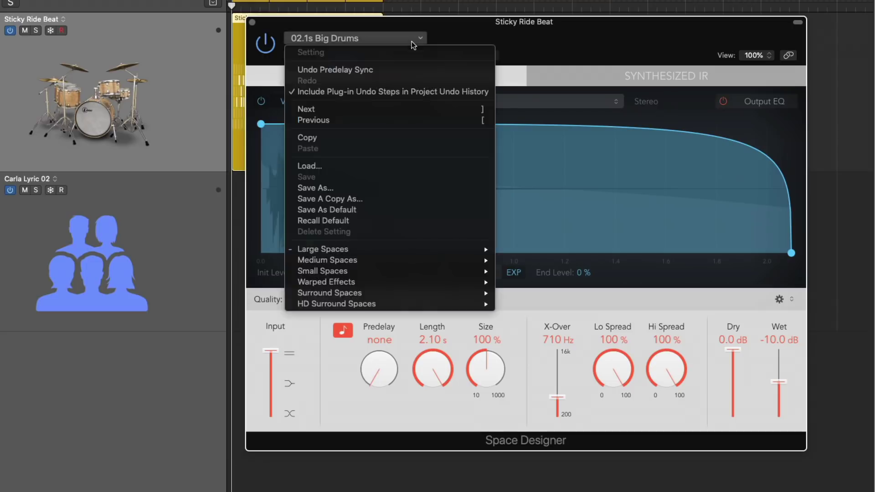
mouse_move(379, 253)
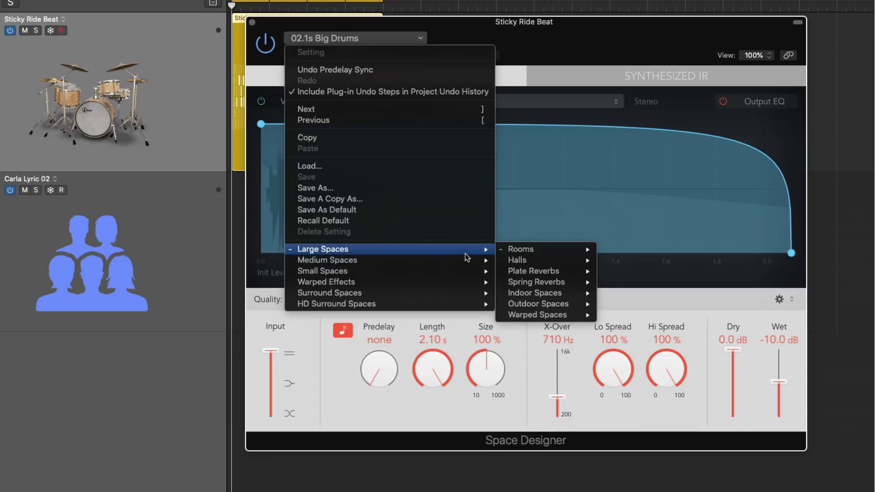
mouse_move(502, 250)
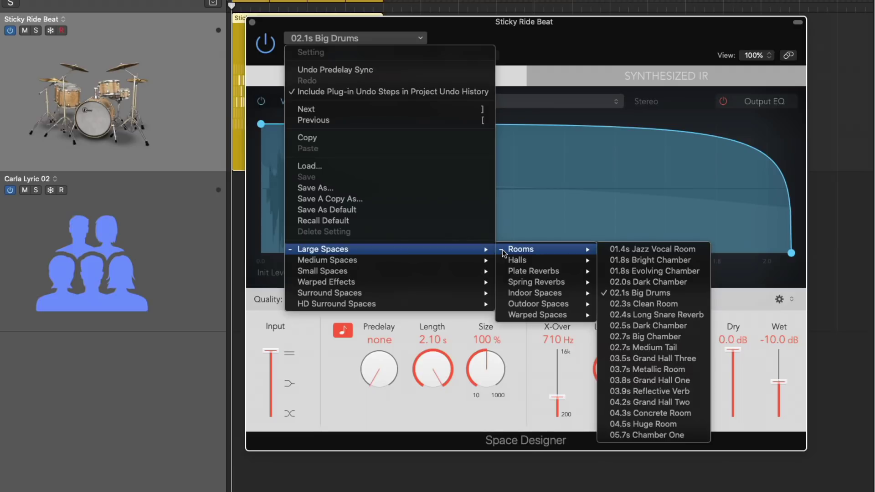
left_click(411, 40)
Recall Space Designer's default setting, move the plug-in window slightly higher, and start playback of the drum beat.
left_click(411, 40)
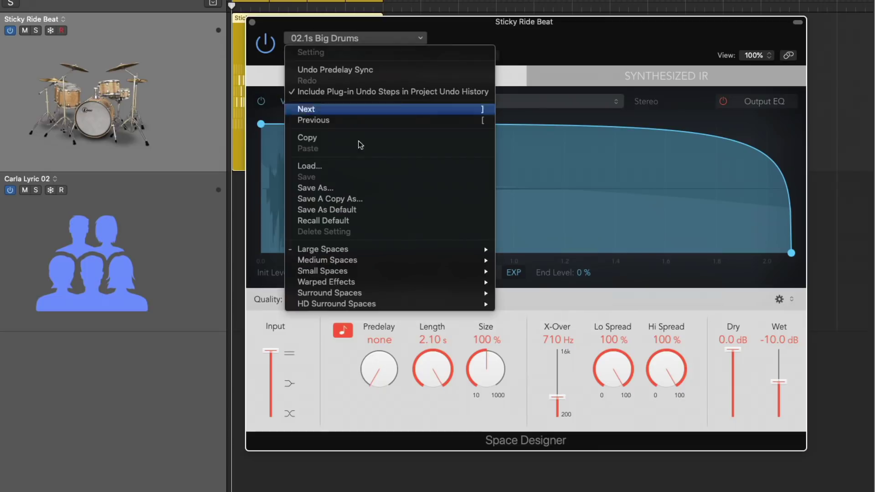
left_click(358, 220)
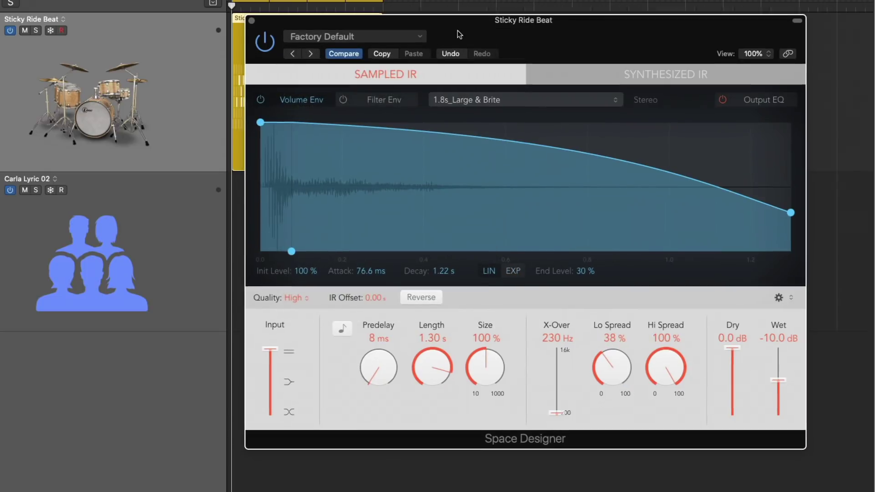
left_click_drag(459, 31, 452, 12)
key("space")
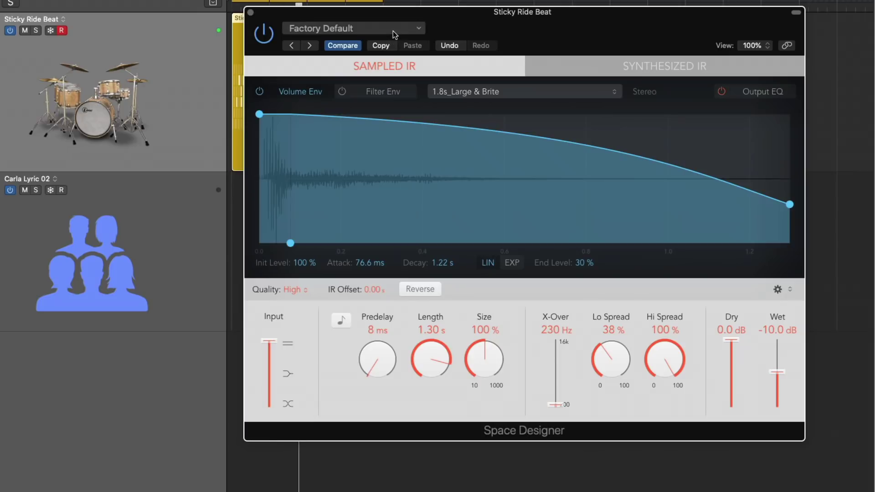
Load the 2.2s Old Spring preset from the Medium Spaces spring reverbs.
left_click(393, 33)
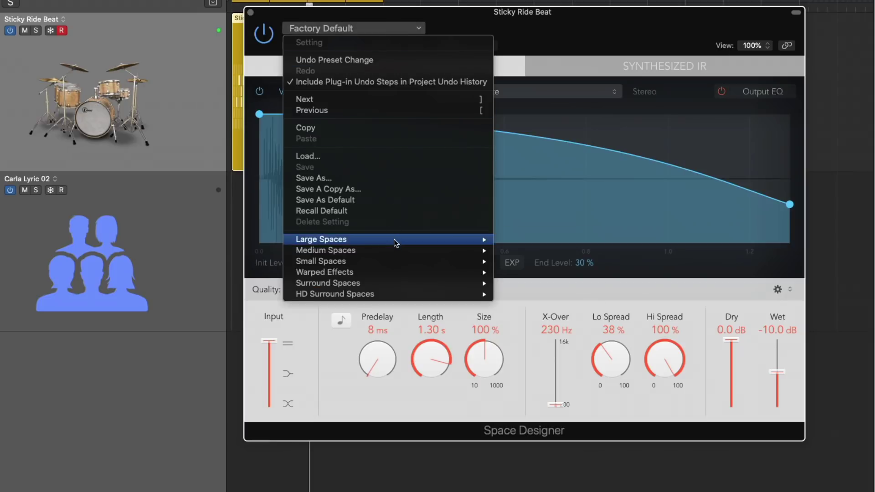
mouse_move(558, 274)
mouse_move(535, 294)
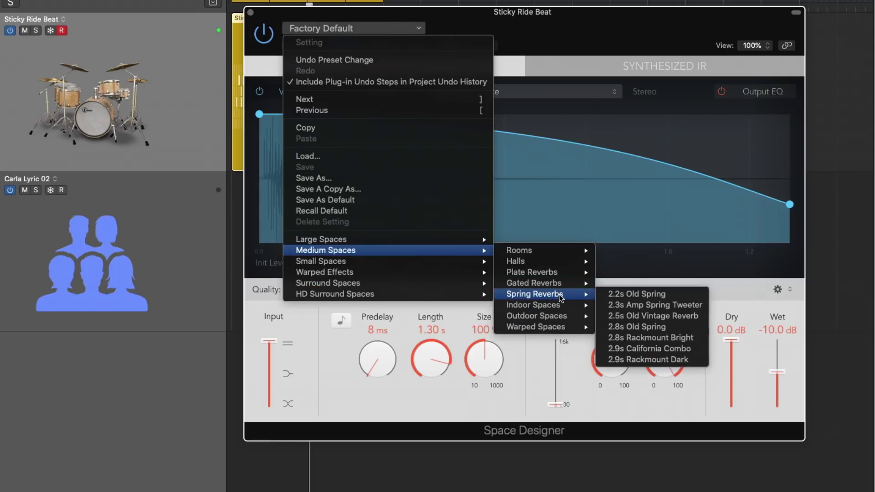
left_click(625, 294)
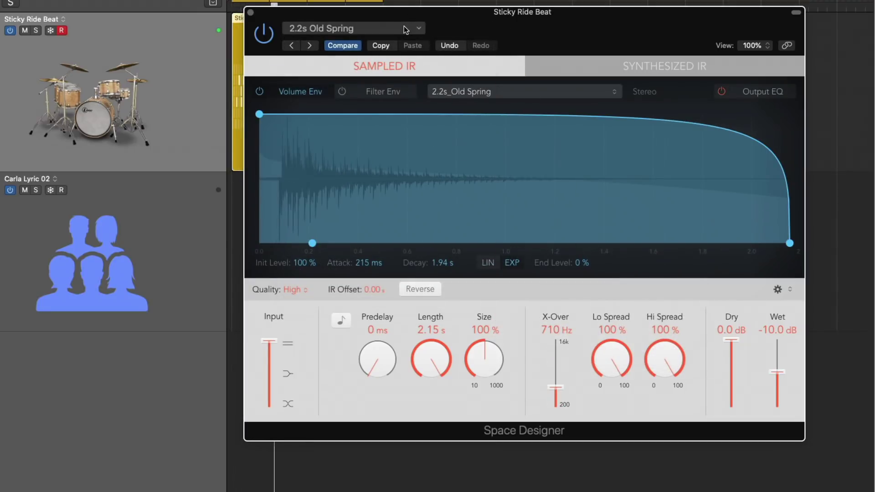
Load the 0.7s Studio Stage Small preset from the Small Spaces rooms.
left_click(407, 28)
mouse_move(451, 262)
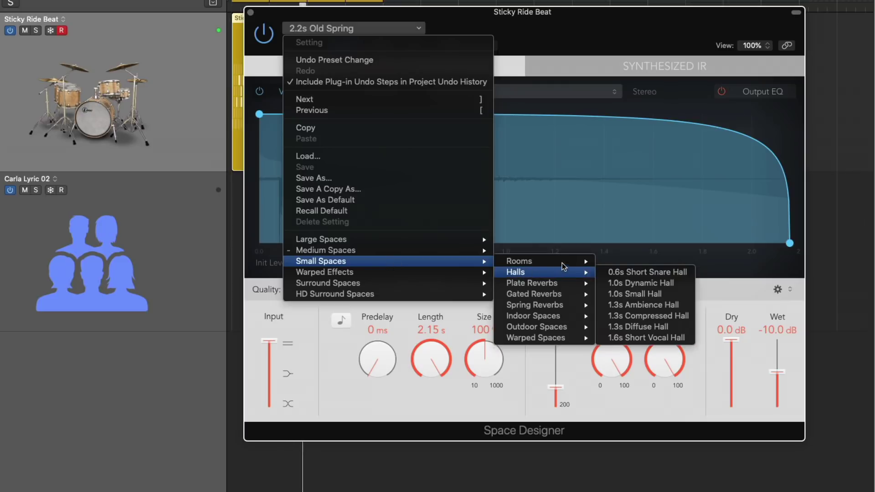
mouse_move(567, 261)
left_click(612, 259)
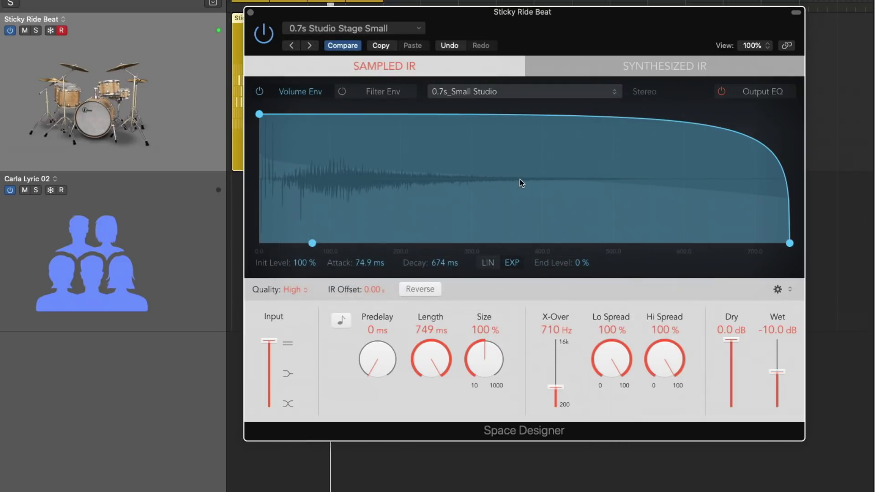
Load the Resonant Taps preset from the Warped Effects drum transformers, and advance through the following presets to Shadowy Bounce.
left_click(342, 30)
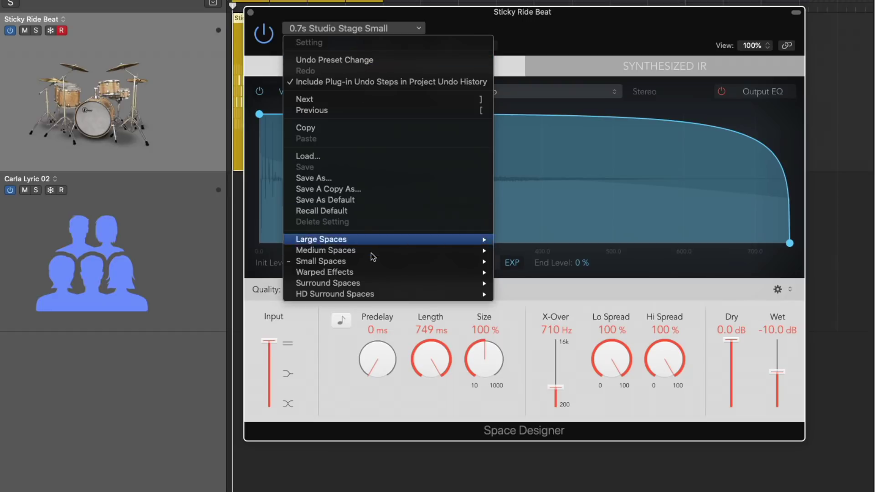
mouse_move(463, 279)
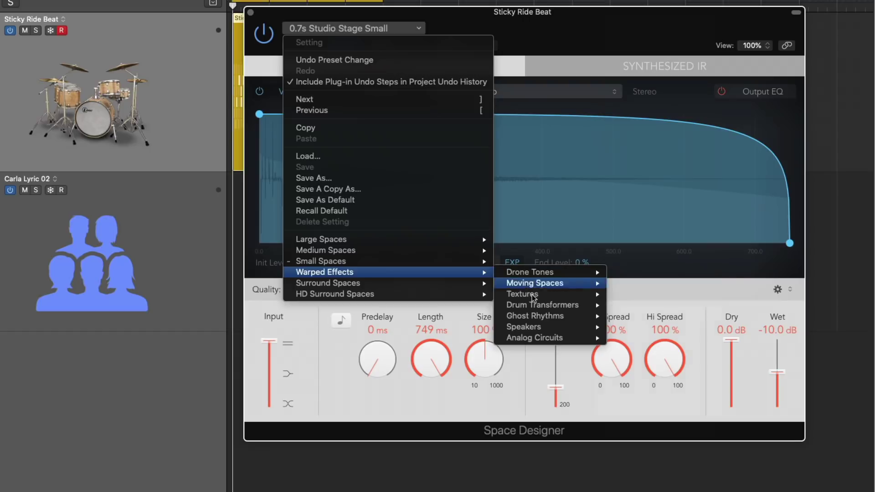
mouse_move(542, 305)
left_click(639, 301)
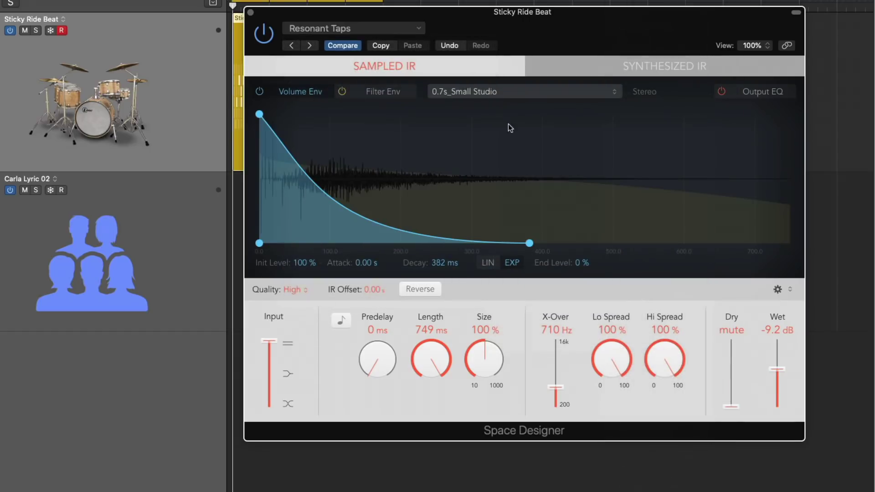
left_click(309, 46)
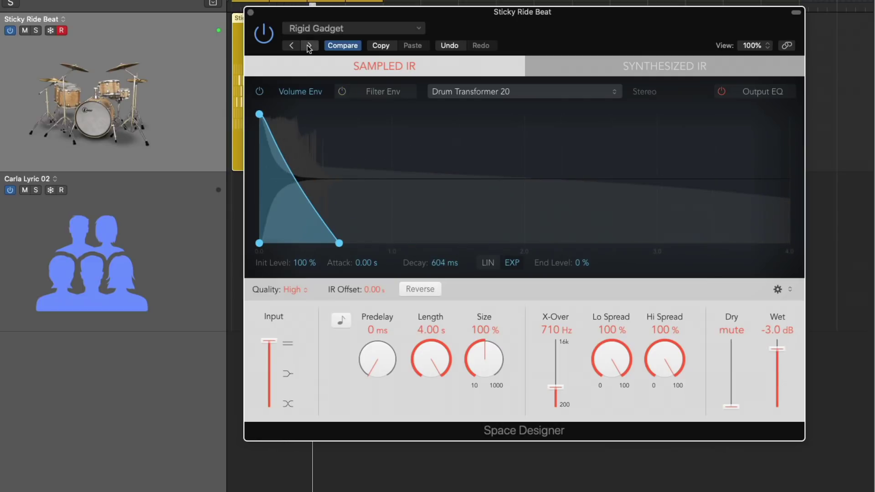
left_click(309, 46)
Load the Transistor Radio 03 preset from the Warped Effects speakers, and advance to Transistor Radio 04.
left_click(316, 33)
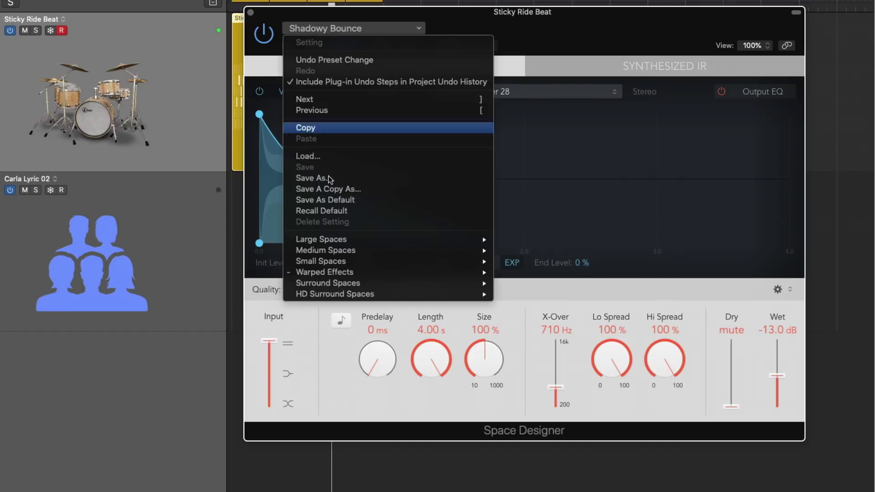
mouse_move(353, 276)
mouse_move(546, 324)
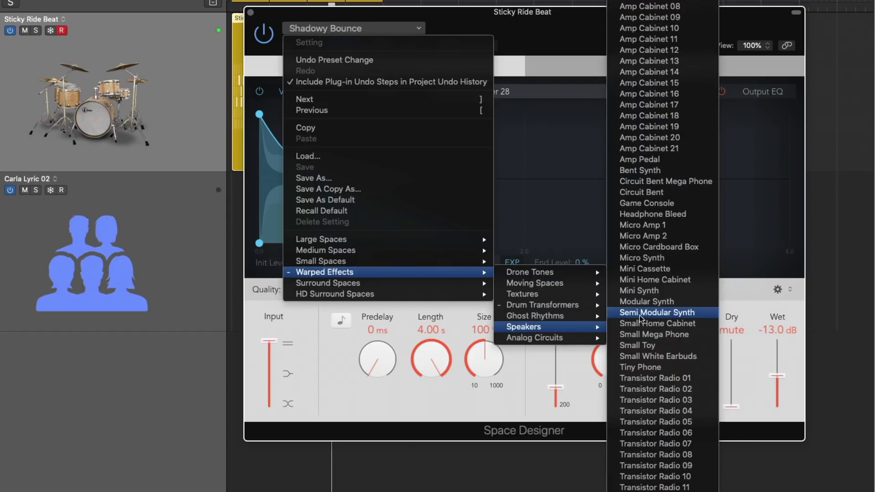
left_click(639, 399)
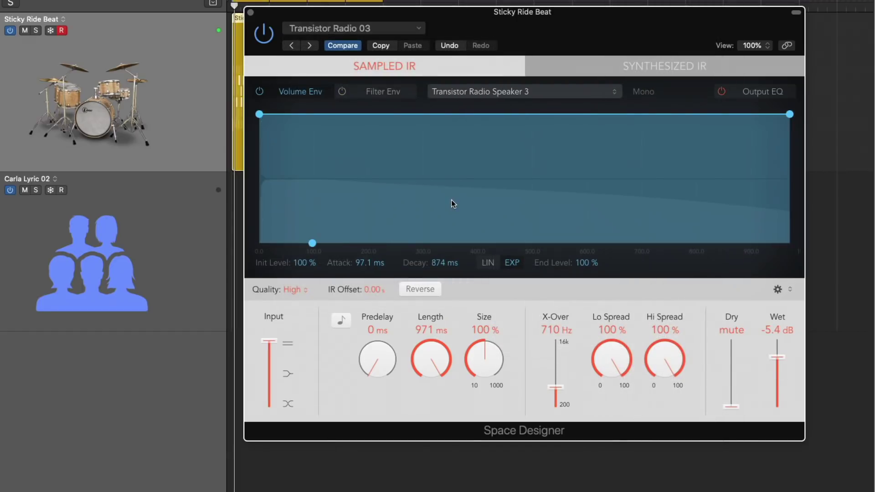
left_click(307, 46)
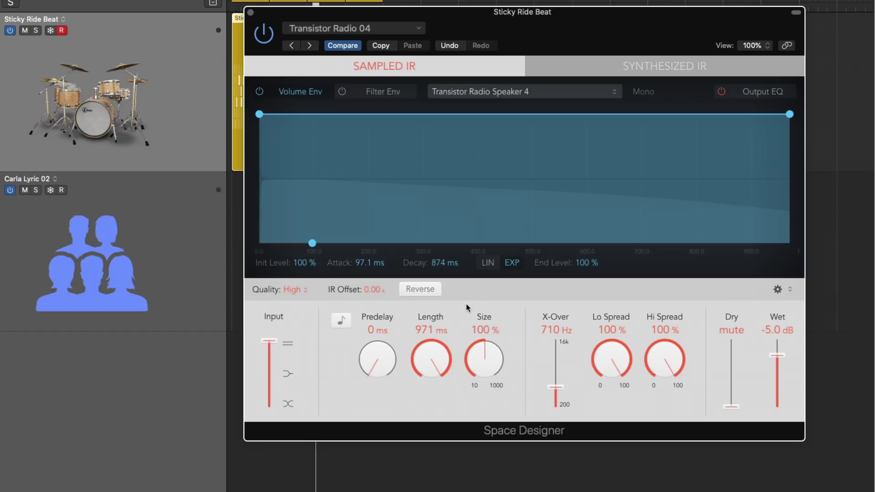
Set the impulse response's size to 590 %, its attack to 81.6 ms, and its length to 83.0 ms.
left_click_drag(423, 358, 437, 459)
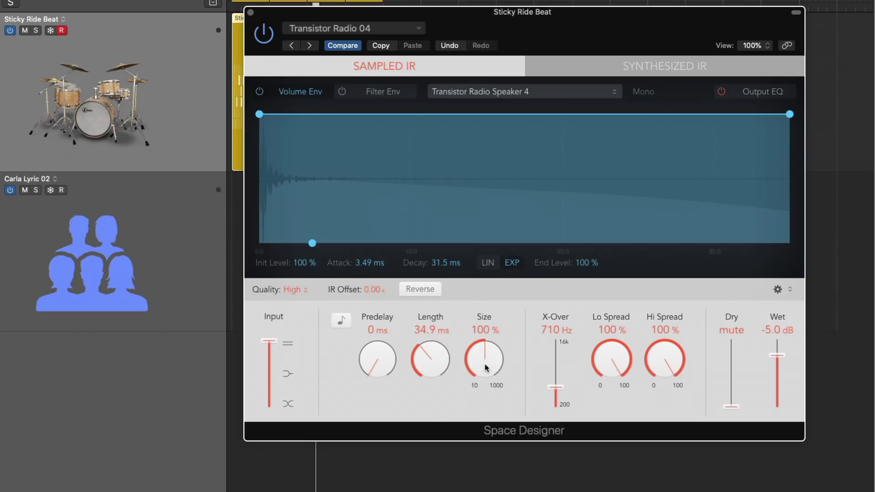
left_click_drag(485, 363, 477, 305)
left_click_drag(364, 268, 365, 267)
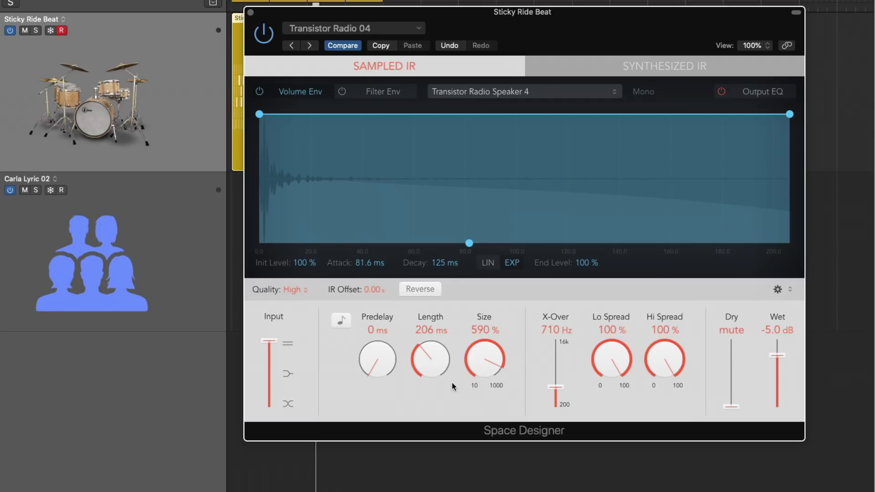
left_click_drag(437, 364, 437, 387)
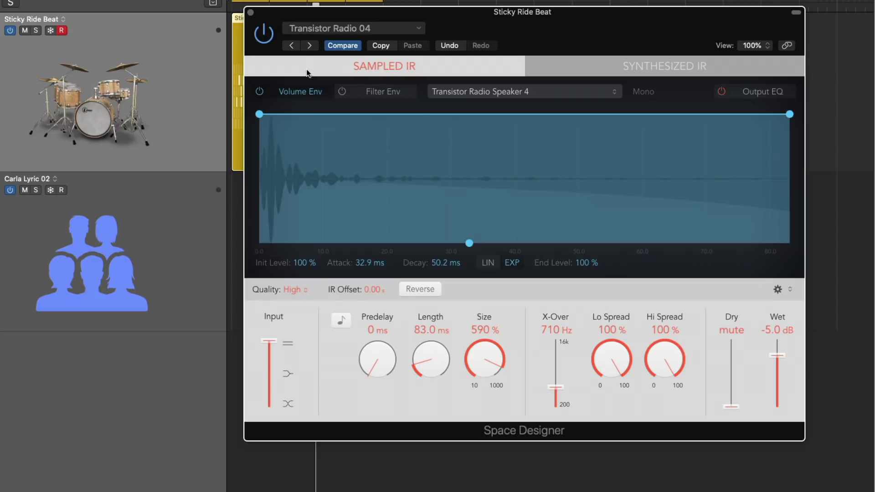
Load the 04.7s Sound Stage 12 + preset from the Large Spaces halls.
left_click(358, 30)
mouse_move(387, 240)
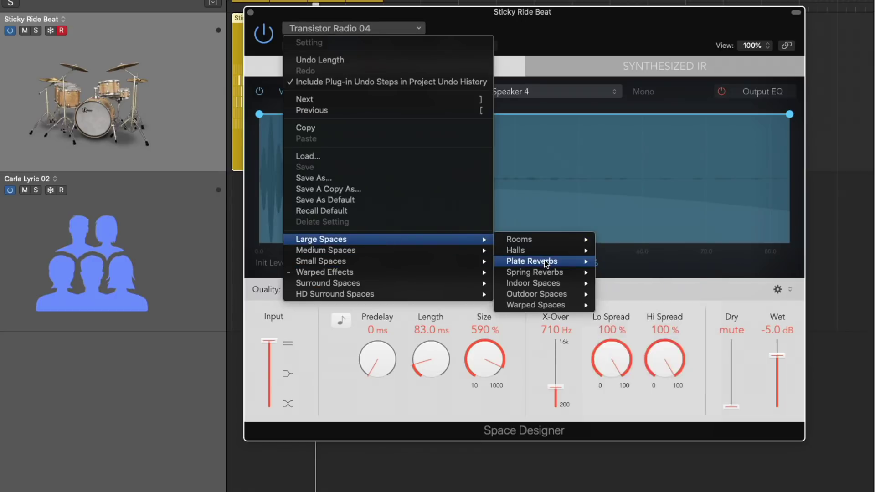
mouse_move(520, 250)
left_click(670, 358)
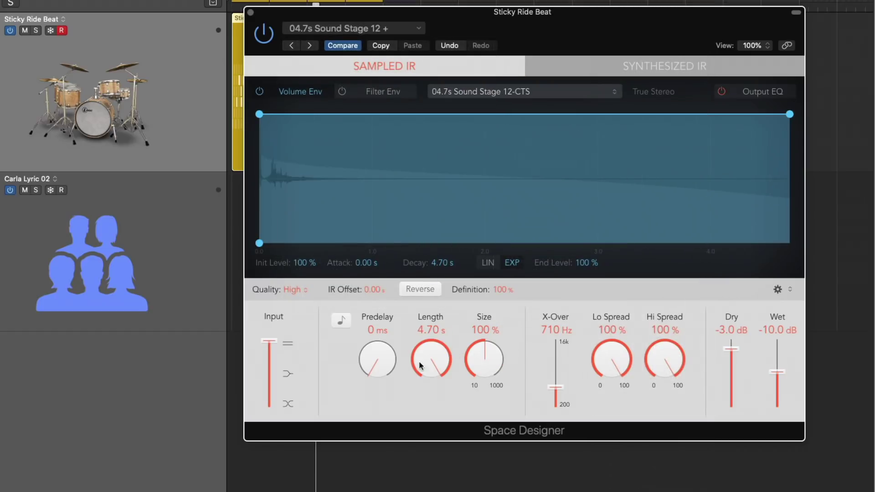
Shorten the sound stage impulse response's length and raise its size to 1000 %.
left_click_drag(437, 364, 427, 434)
left_click_drag(474, 360, 455, 338)
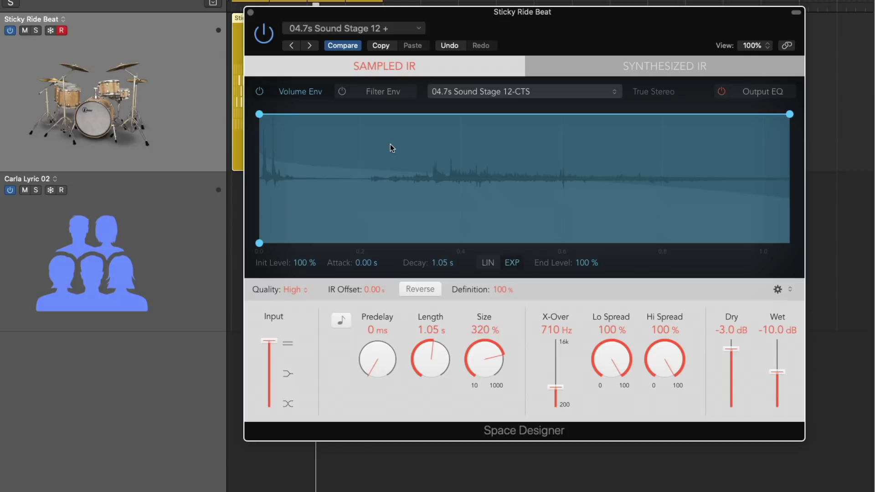
left_click_drag(484, 328, 472, 272)
Load the 01.4s Jazz Vocal Room preset from the Large Spaces rooms.
left_click(360, 28)
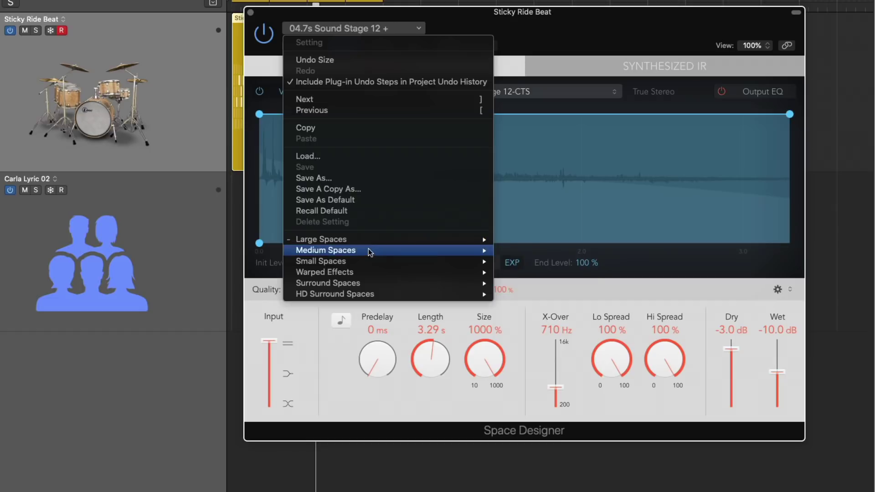
mouse_move(417, 239)
mouse_move(527, 239)
left_click(610, 240)
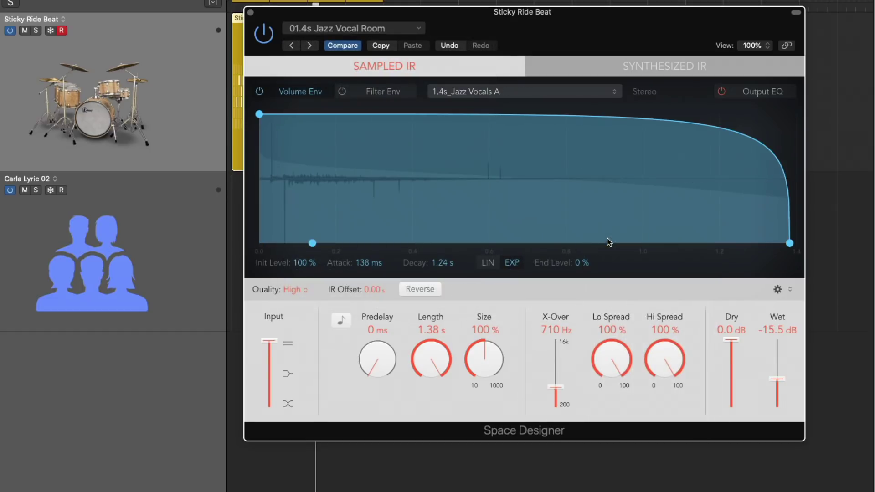
Load the 01.8s Bright Chamber preset on the Sticky Ride Beat track's reverb.
key("]")
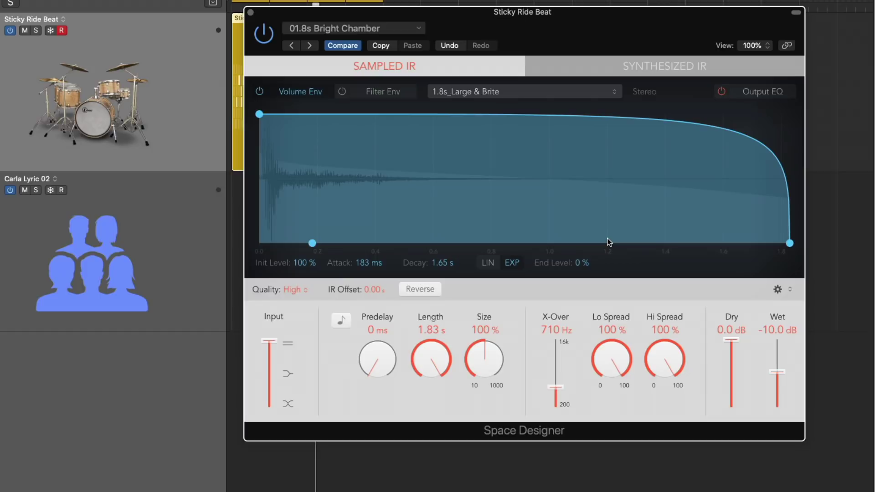
Try a tempo-synced predelay of 1/16d on the drum reverb, turn the sync off, and close the plug-in window.
left_click_drag(370, 371, 366, 321)
left_click(342, 321)
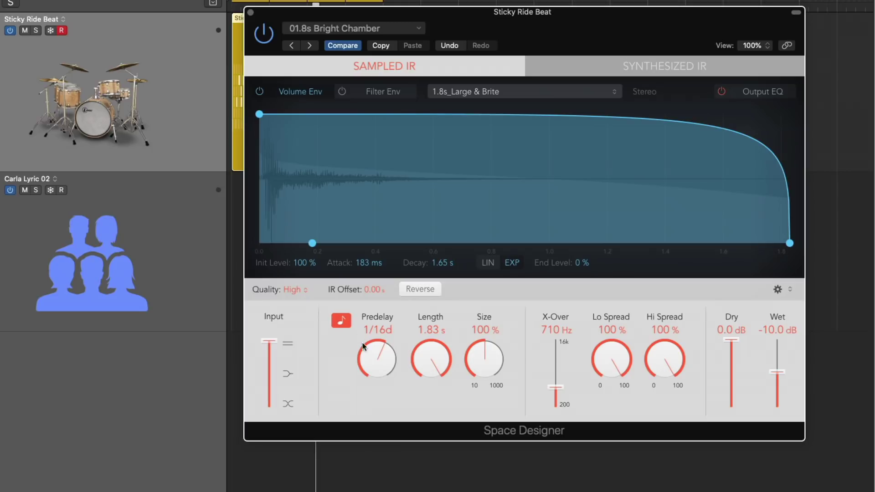
left_click(340, 324)
key("super+w")
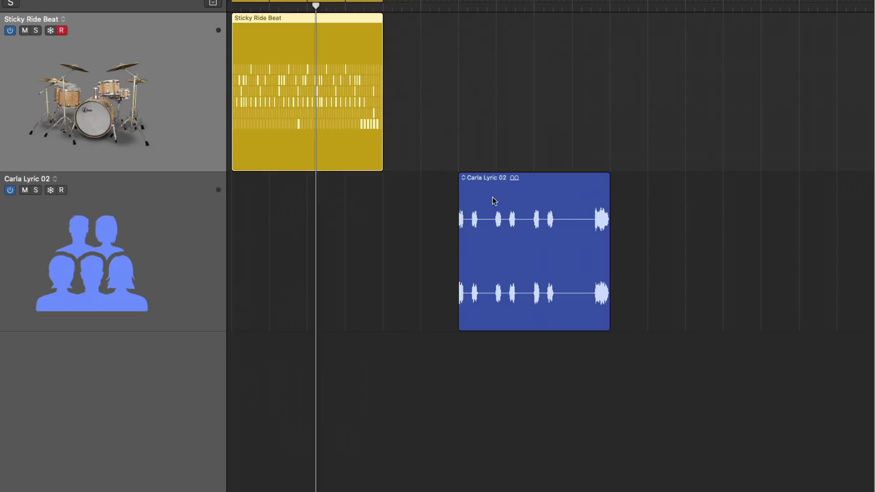
Open the vocal track's Dream Hall reverb, turn off tempo sync with the predelay at 0 ms, and play the vocal.
left_click(495, 200)
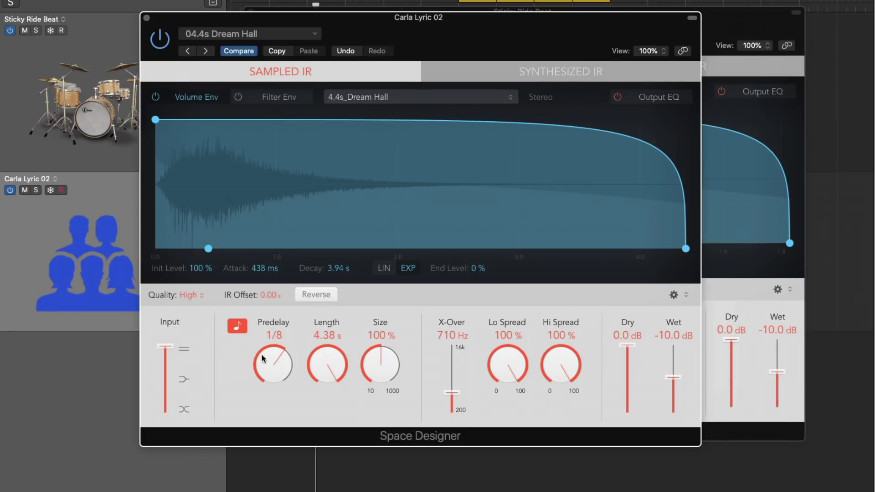
left_click_drag(266, 361, 225, 335)
left_click(234, 326)
key("space")
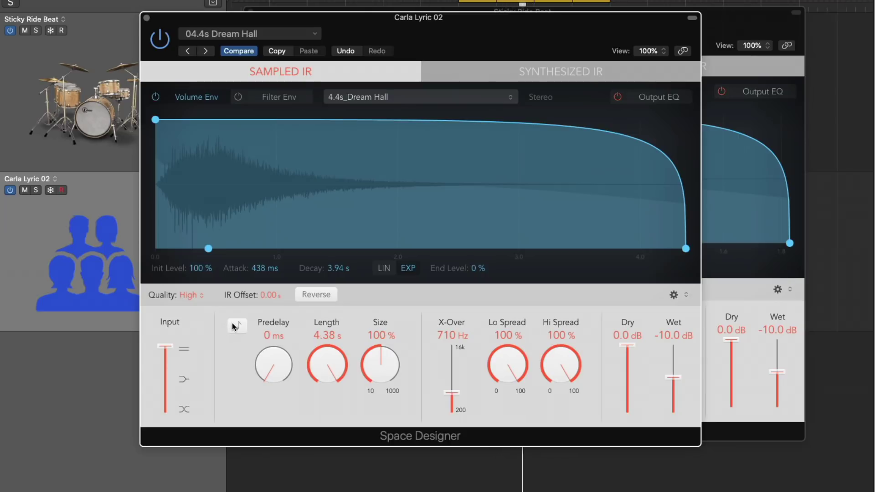
Turn tempo sync back on for the vocal reverb's predelay, try 1/16 and further note values, and close the plug-in window.
left_click(238, 326)
left_click_drag(271, 335, 258, 284)
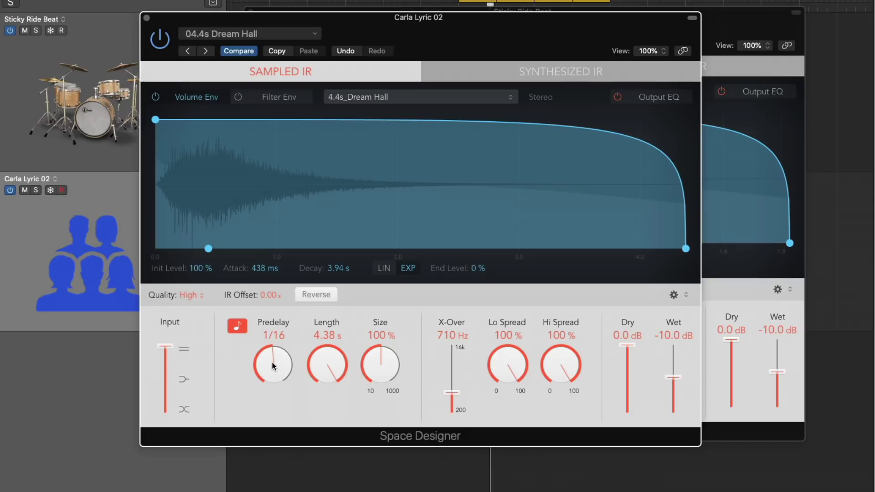
left_click_drag(273, 367, 269, 340)
key("super+w")
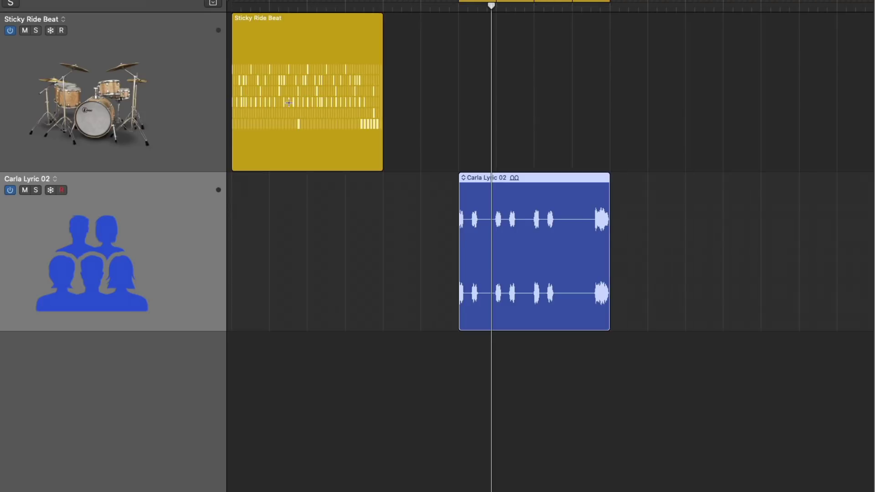
Set the cycle range to the Sticky Ride Beat region and reposition its Space Designer window over the tracks.
left_click(270, 48)
key("u")
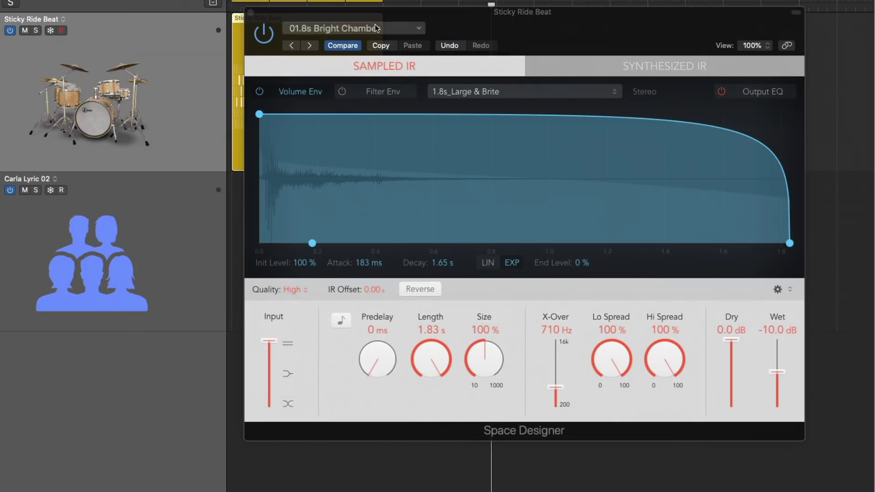
left_click_drag(479, 39, 281, 39)
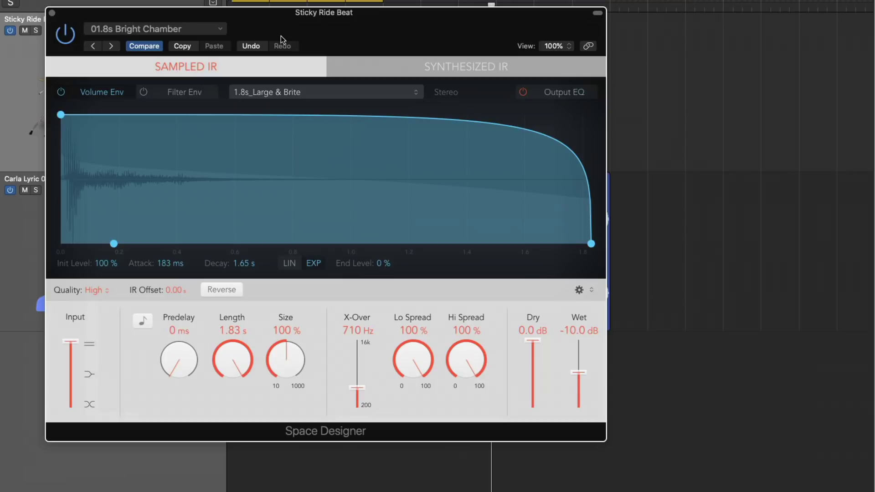
Try lowering the high-cut band in the Output EQ, switch the band off, and return to the volume envelope.
left_click(580, 94)
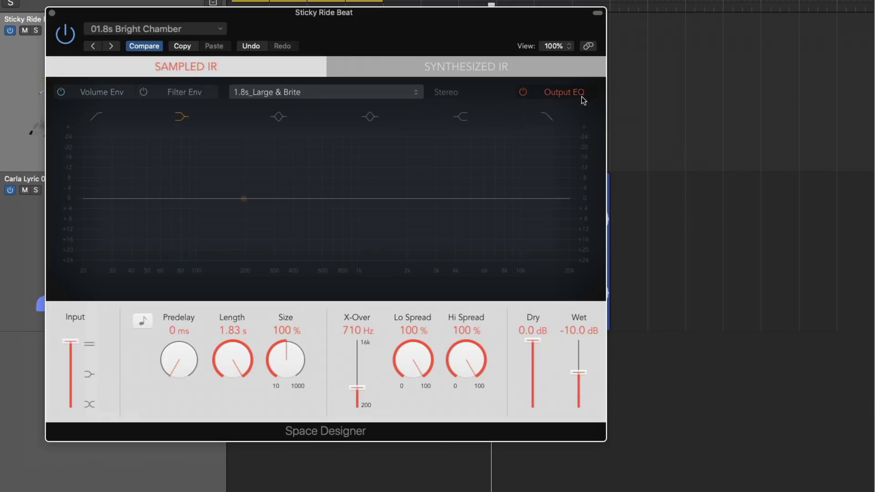
left_click(554, 116)
left_click_drag(535, 207, 470, 206)
left_click(546, 120)
left_click(113, 92)
Set the drum reverb's quality to Lo-Fi and start playback of the drum loop.
left_click(91, 290)
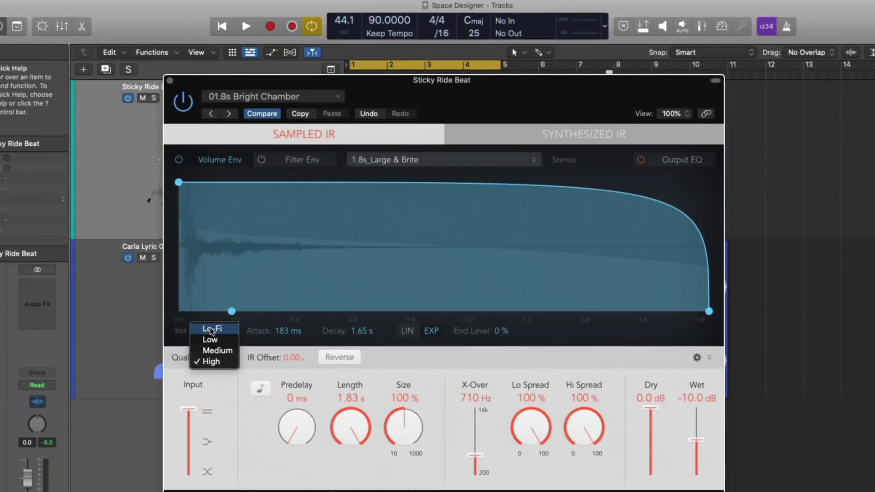
left_click(95, 262)
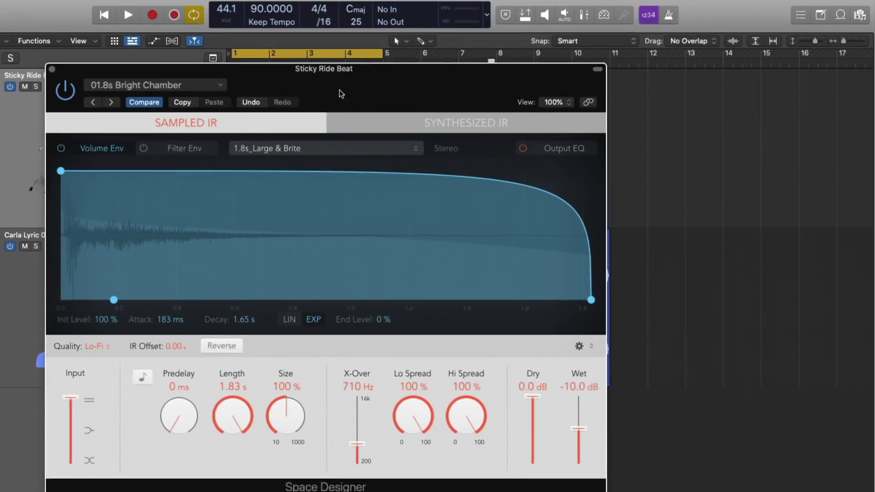
left_click_drag(417, 99, 758, 99)
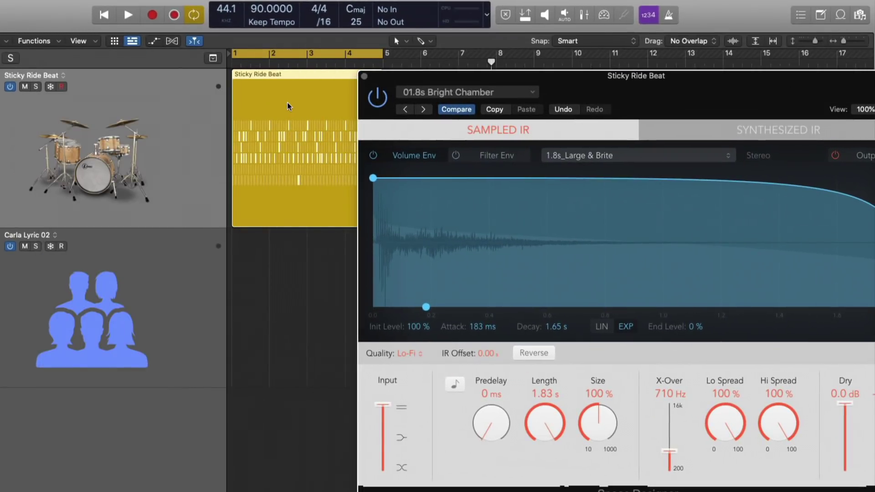
key("space")
left_click_drag(464, 76, 291, 71)
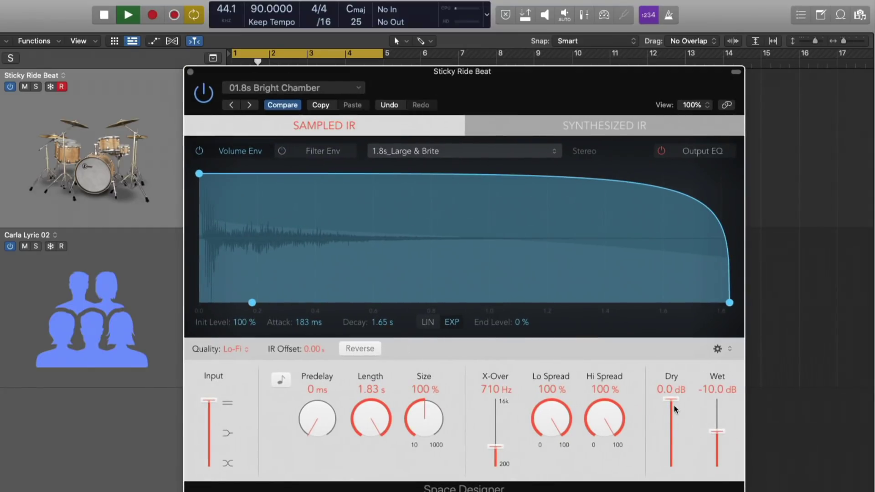
Mute the dry signal, raise the wet level to -8.2 dB, and stop playback.
left_click_drag(674, 405, 672, 471)
left_click_drag(717, 432, 717, 426)
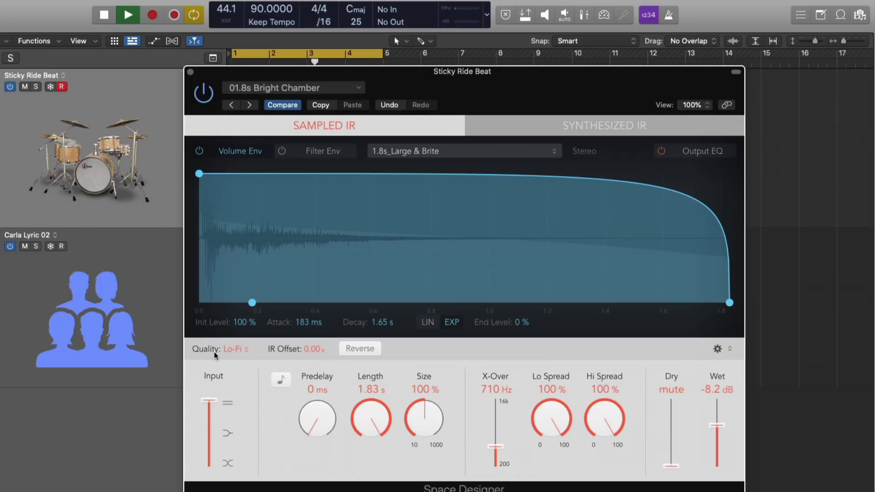
key("space")
Set the reverb quality to Low and audition the drum loop.
left_click(233, 350)
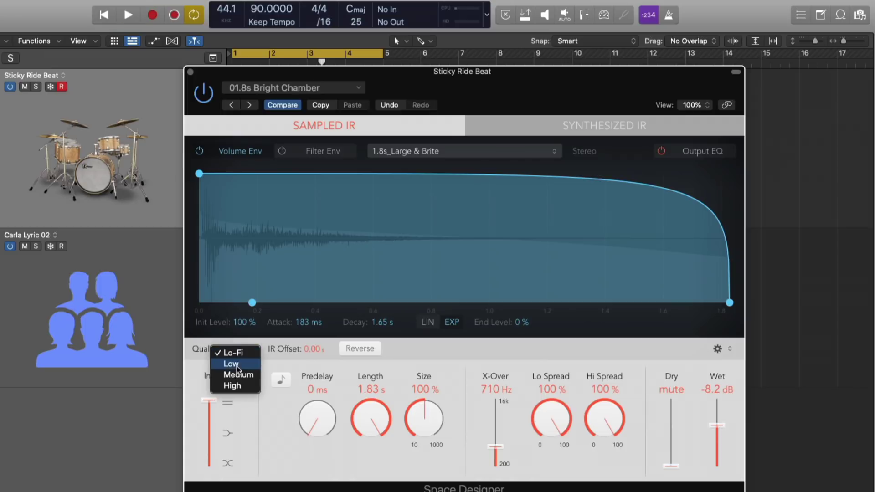
left_click(236, 365)
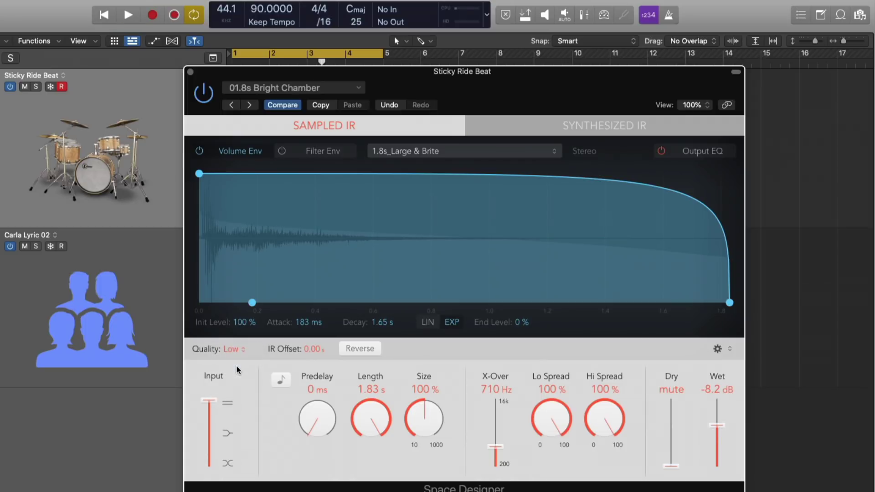
key("space")
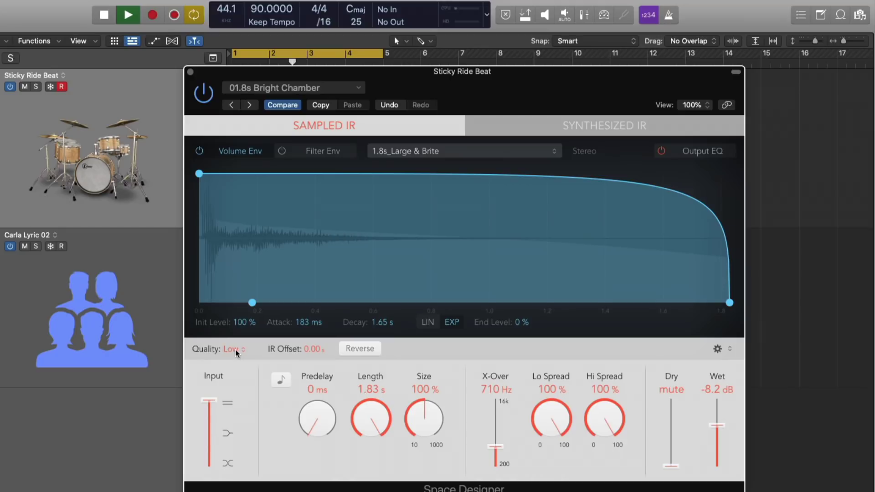
key("space")
Set the reverb quality to Medium and audition the drum loop.
left_click(236, 350)
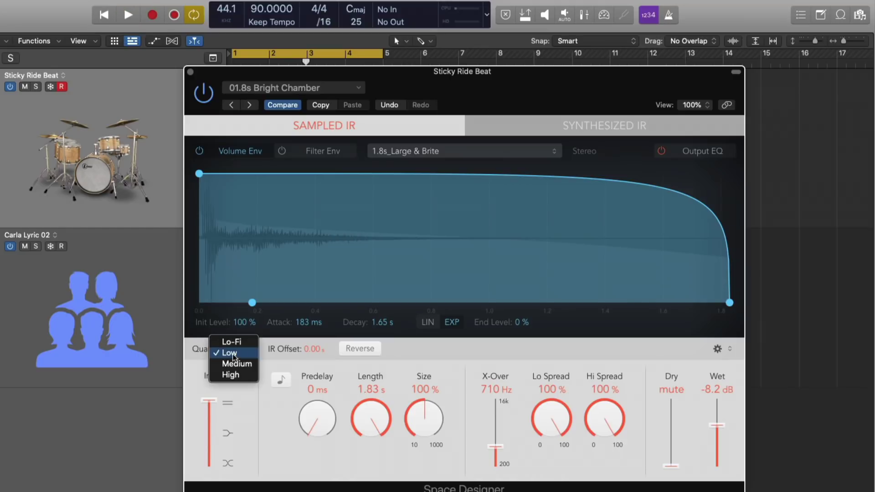
left_click(235, 364)
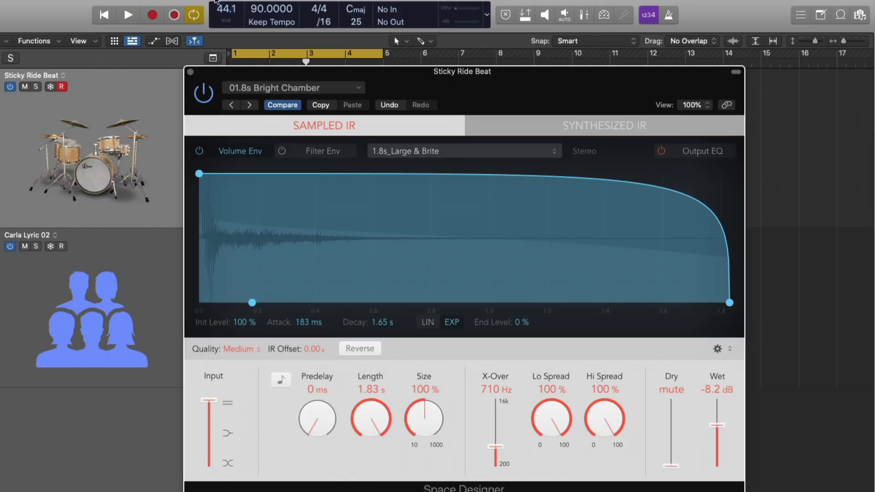
key("space")
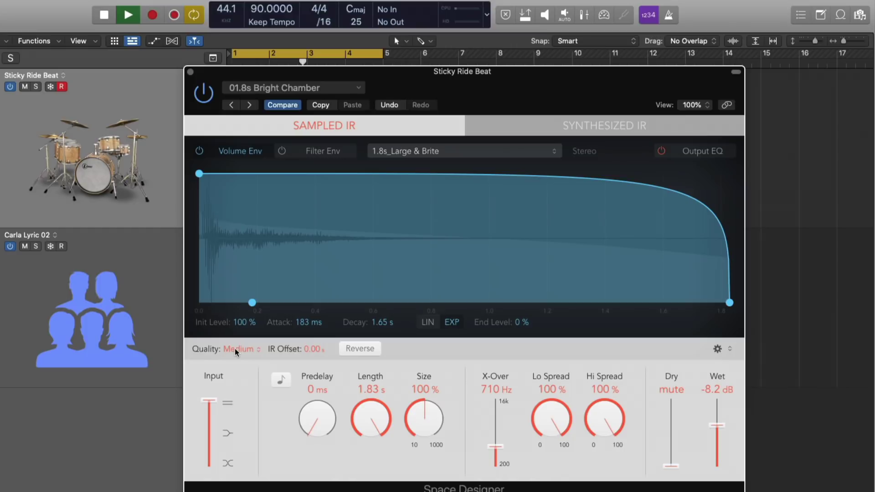
key("space")
Set the reverb quality to High and start playback of the drum loop.
left_click(236, 350)
left_click(239, 364)
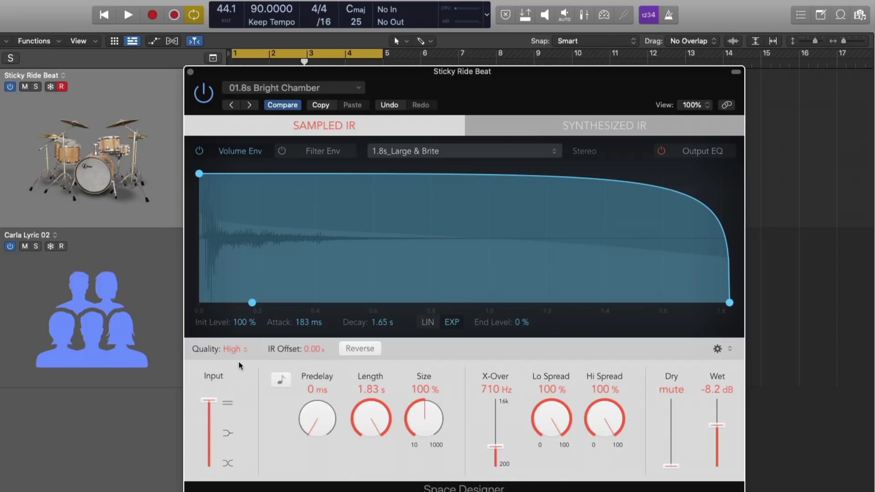
key("space")
Switch the quality to Medium during playback for comparison, stop playback, and return the quality to High.
left_click(236, 350)
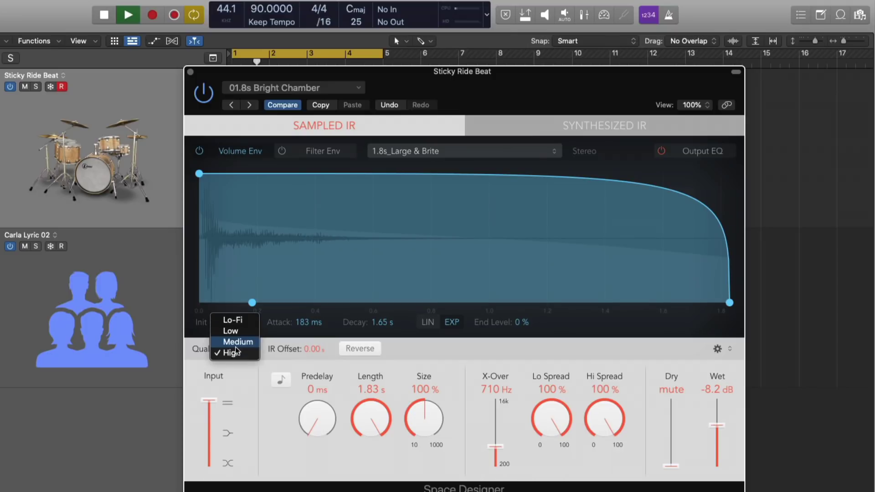
left_click(237, 350)
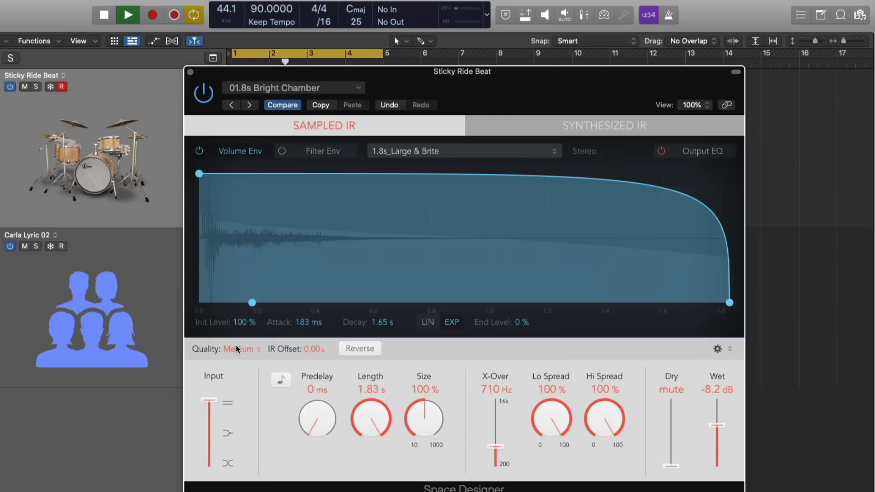
left_click(236, 349)
left_click(211, 340)
key("space")
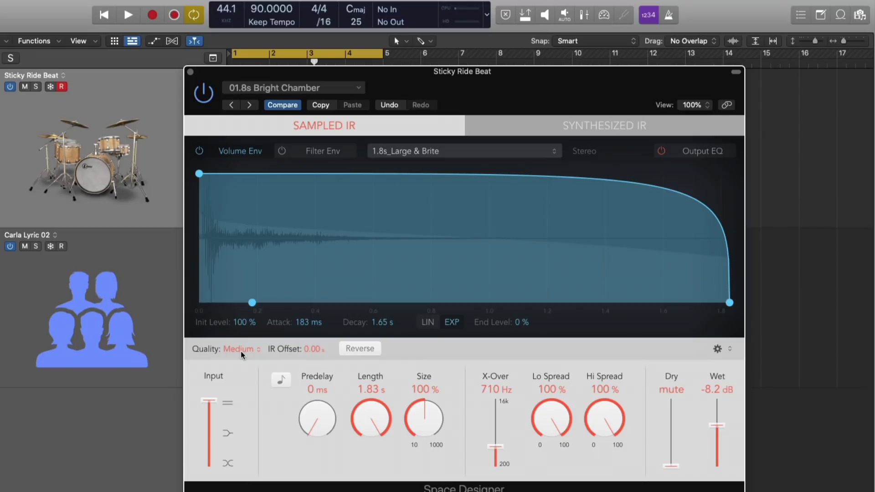
left_click(242, 354)
left_click(240, 361)
Reverse the impulse response, start playback, and set the dry level to 0.0 dB and the wet level to -19.0 dB.
left_click(368, 349)
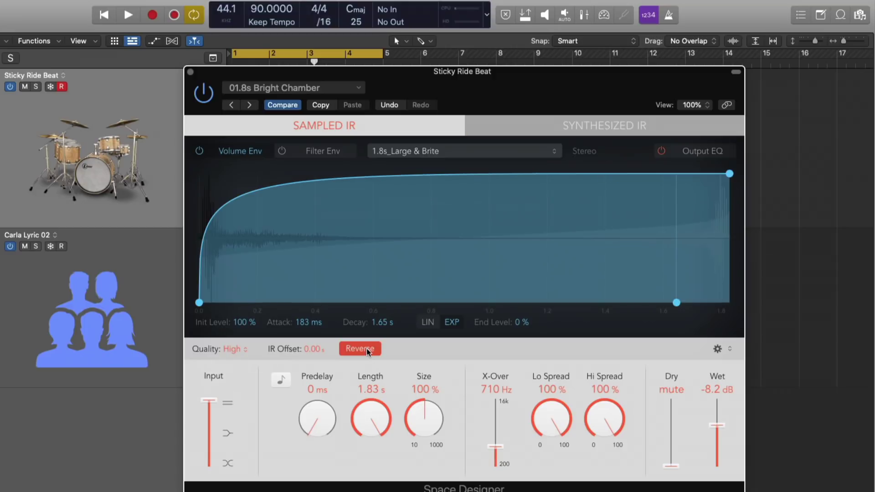
key("space")
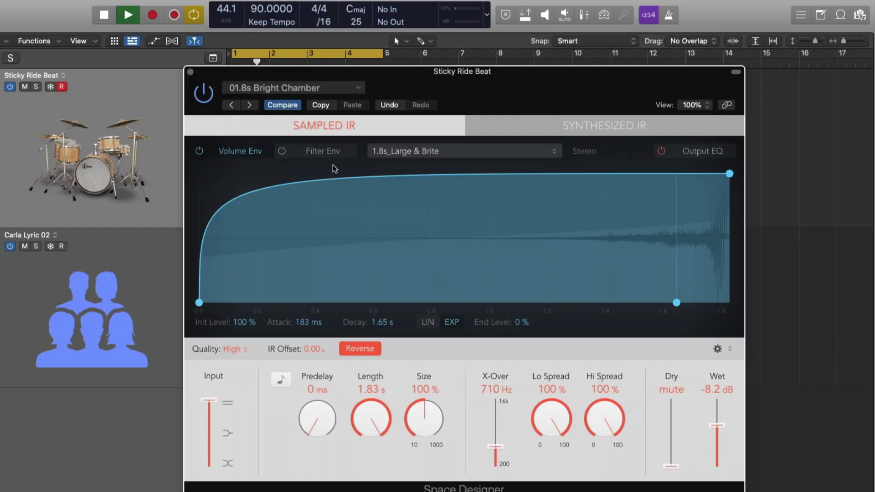
left_click_drag(671, 466, 666, 361)
left_click_drag(717, 425, 714, 442)
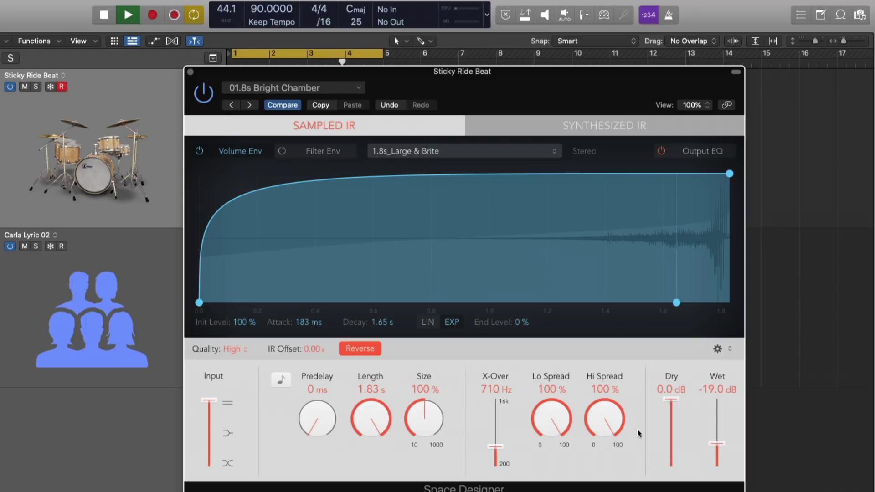
Stop playback, turn off the impulse response reversal, and set the wet level to -10.0 dB.
key("space")
left_click(360, 350)
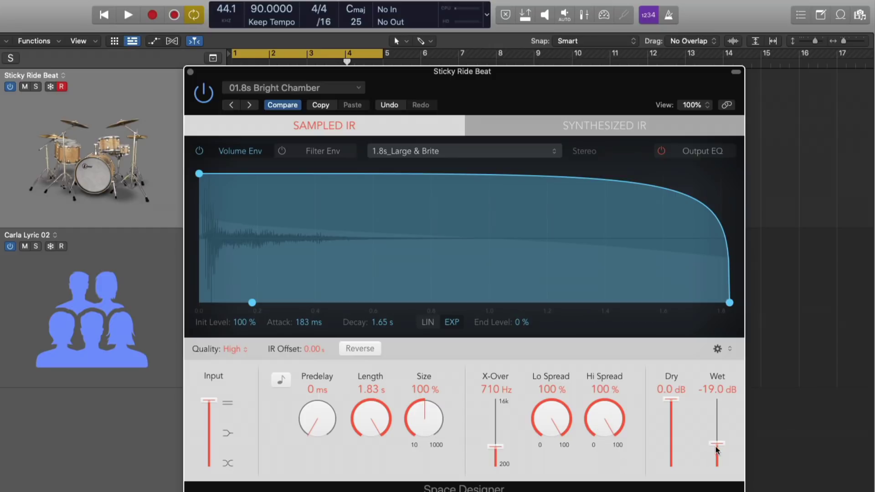
left_click_drag(717, 443, 719, 432)
Set the reverb's crossover to 1.20 kHz and reduce both Lo Spread and Hi Spread to 0 %.
left_click_drag(495, 447, 495, 434)
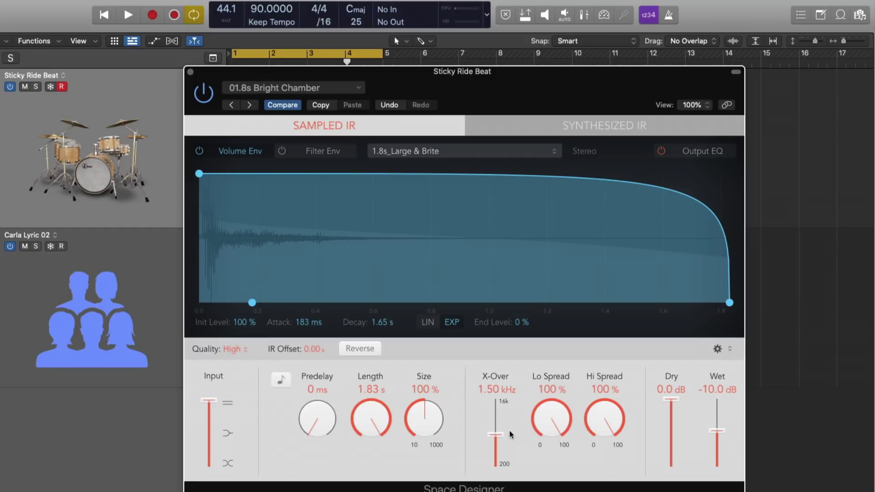
mouse_move(496, 435)
left_mouse_down()
mouse_move(500, 475)
mouse_move(497, 438)
left_mouse_up()
left_click_drag(547, 413, 543, 455)
left_click_drag(604, 418, 598, 483)
left_click_drag(549, 426, 549, 427)
Mute the dry signal, play the drum loop, and adjust Lo Spread to 30 % and Hi Spread to 77 %.
left_click_drag(677, 404, 676, 406)
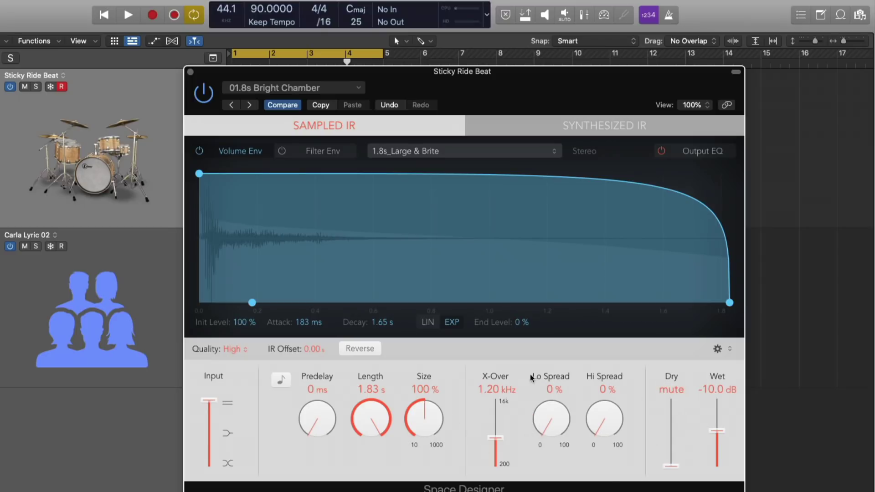
key("space")
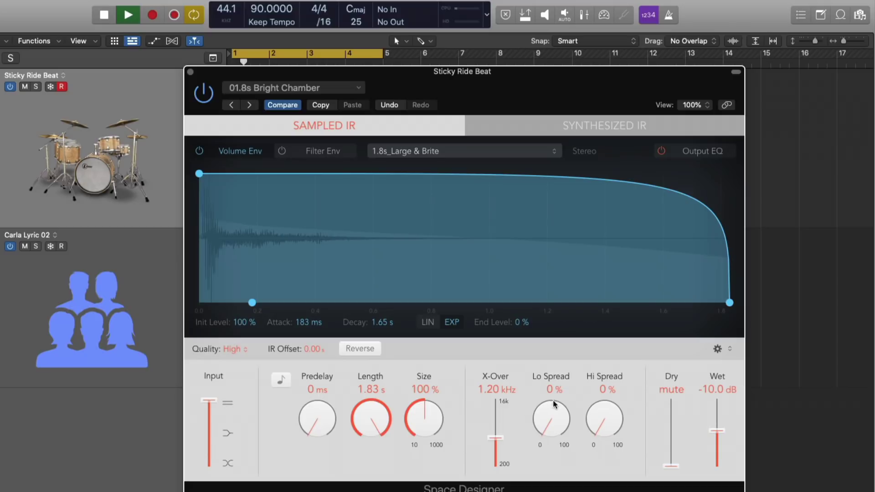
left_click_drag(556, 426, 545, 352)
left_click_drag(553, 416, 557, 449)
left_click_drag(604, 421, 596, 307)
left_click_drag(598, 413, 600, 393)
left_click_drag(540, 417, 536, 362)
Set the dry level to 0.0 dB and stop playback.
left_click_drag(671, 466, 669, 396)
key("space")
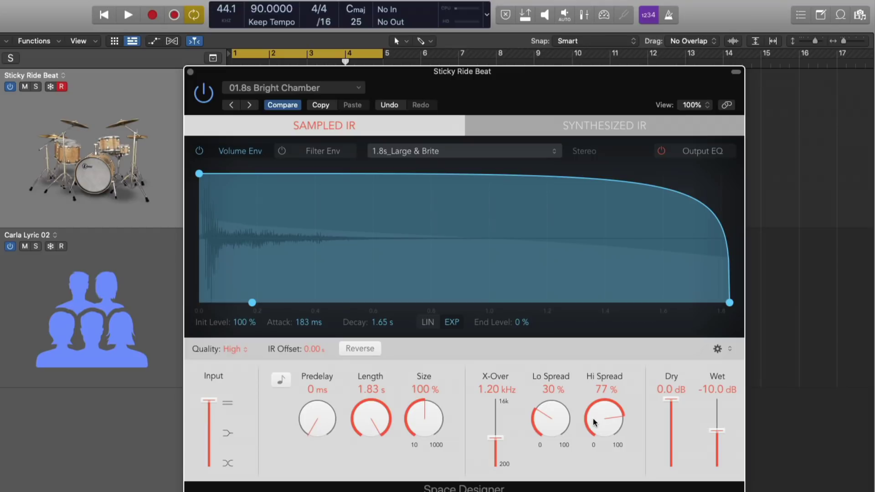
Show the drum reverb's Output EQ and switch to Finder.
left_click(703, 153)
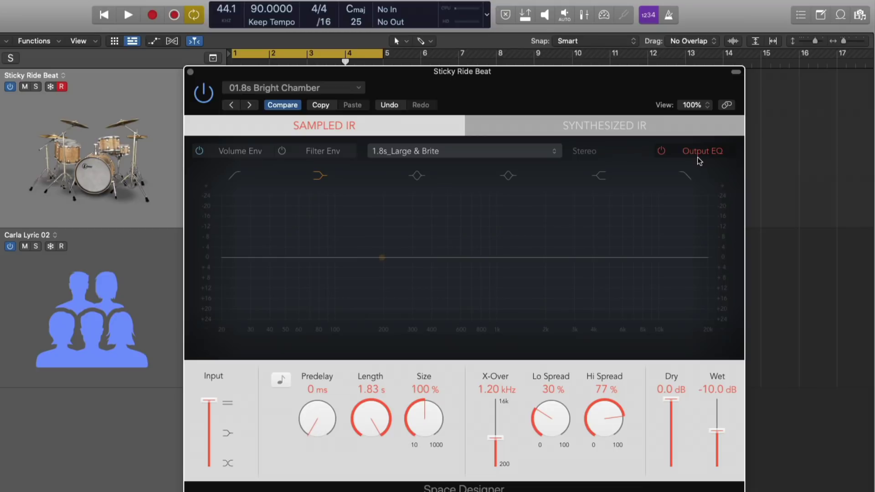
key("super+Tab")
key("super+Tab")
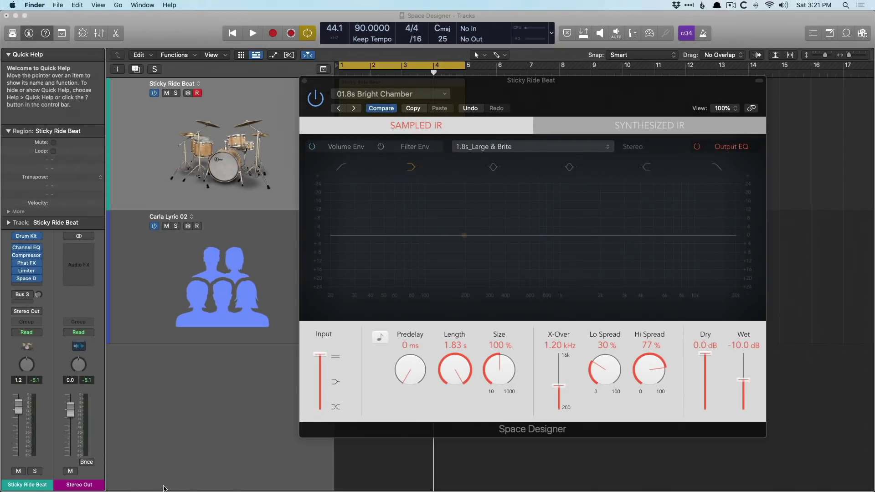
Open the Applications folder in a Finder window and show the package contents of Logic Pro X.
left_click(235, 477)
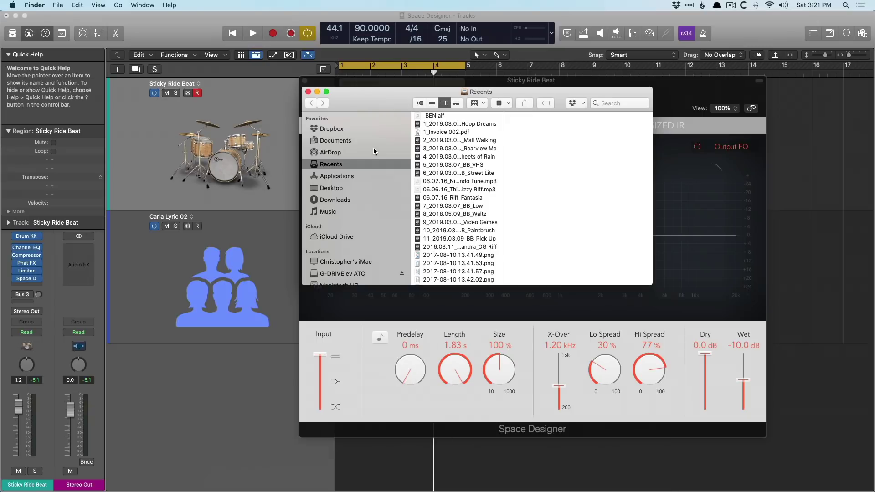
left_click(354, 178)
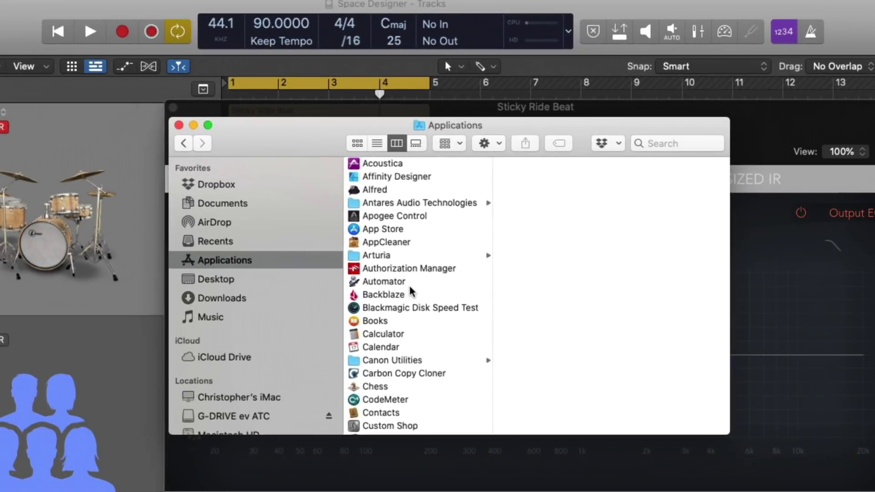
scroll(454, 195, "down", 5)
scroll(411, 292, "down", 10)
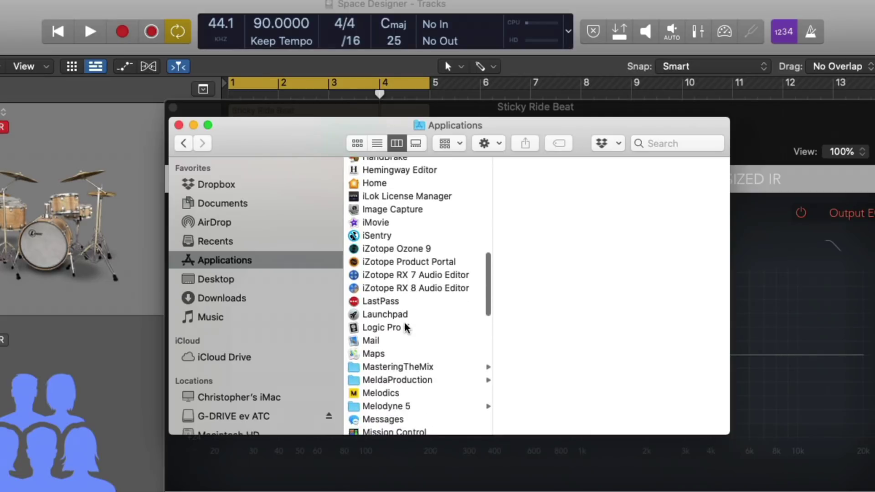
right_click(404, 329)
left_click(424, 350)
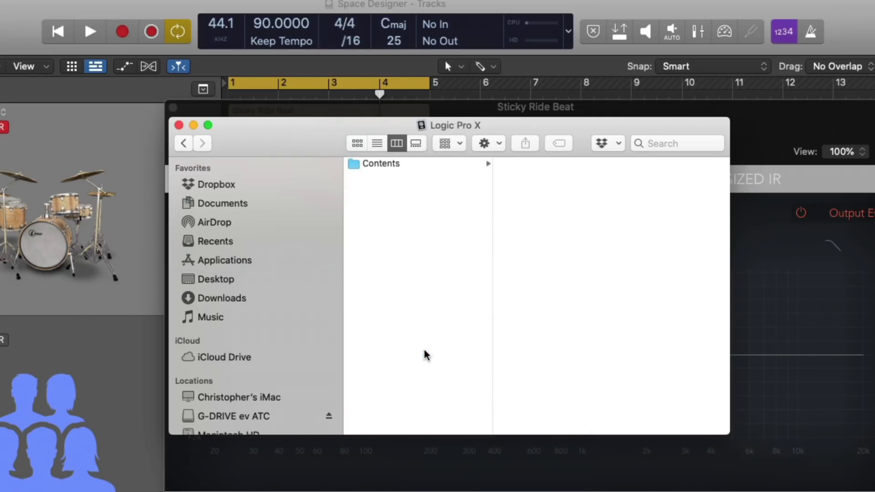
Locate Impulse Response Utility in the package's Contents > Helpers folder and place it in the Applications folder.
left_click(373, 165)
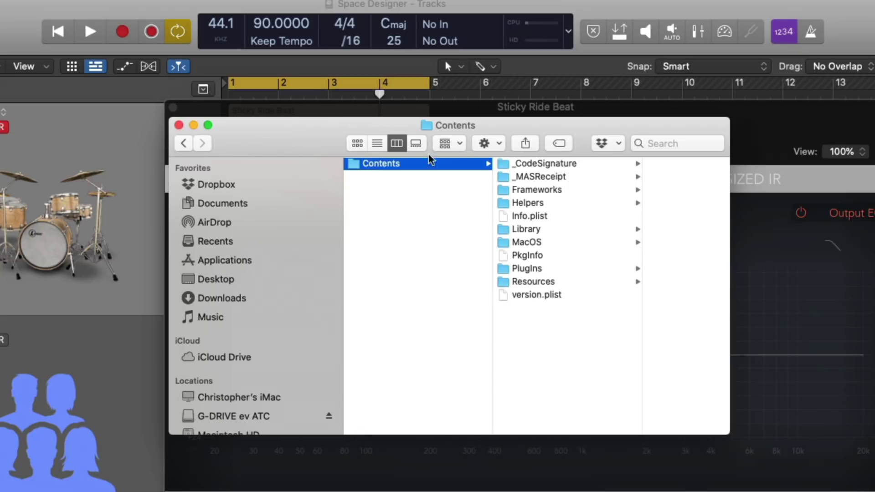
left_click(529, 203)
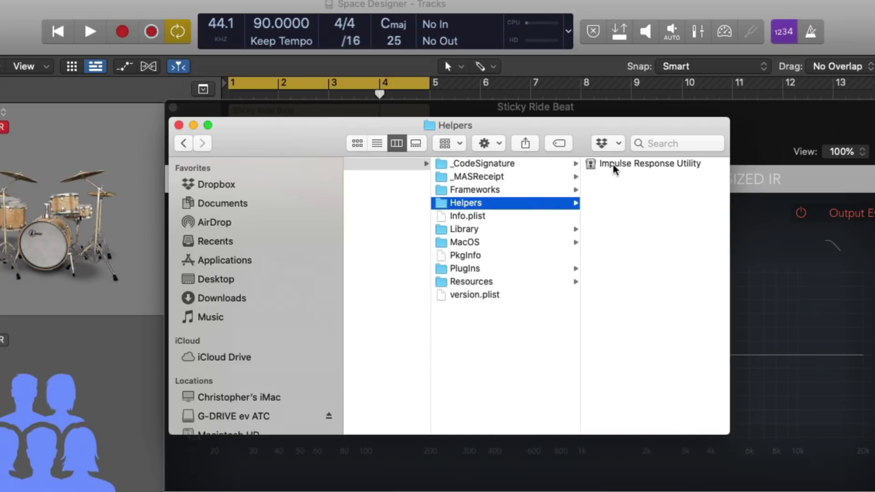
left_click(631, 165)
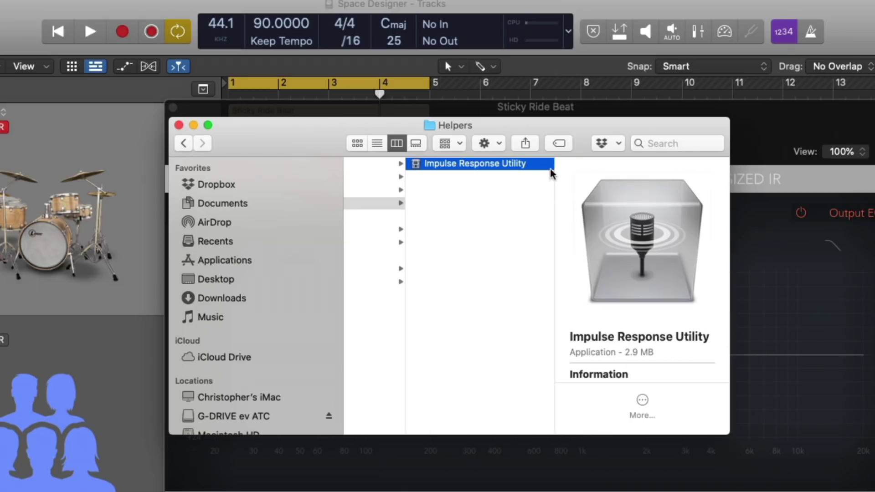
left_click_drag(545, 169, 254, 256)
scroll(435, 301, "down", 5)
scroll(435, 301, "down", 10)
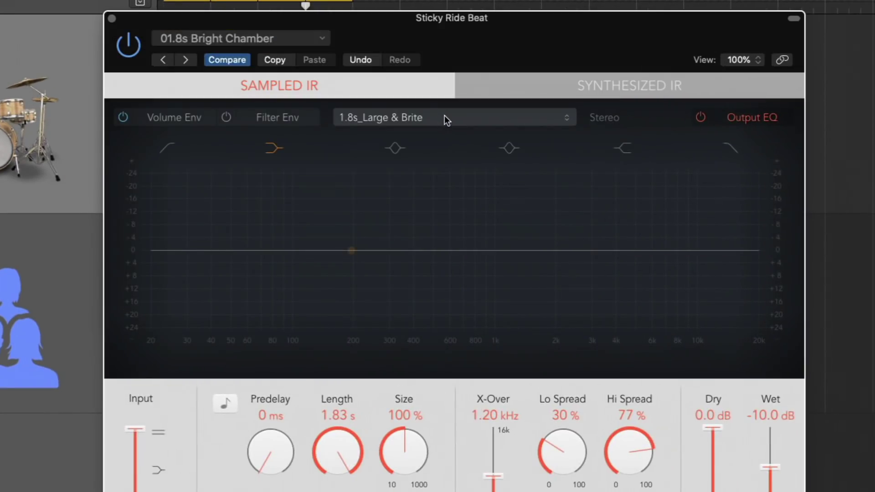
Check the sampled IR's file options, switch to Finder, launch Impulse Response Utility from Applications, and deny it microphone access.
left_click(445, 120)
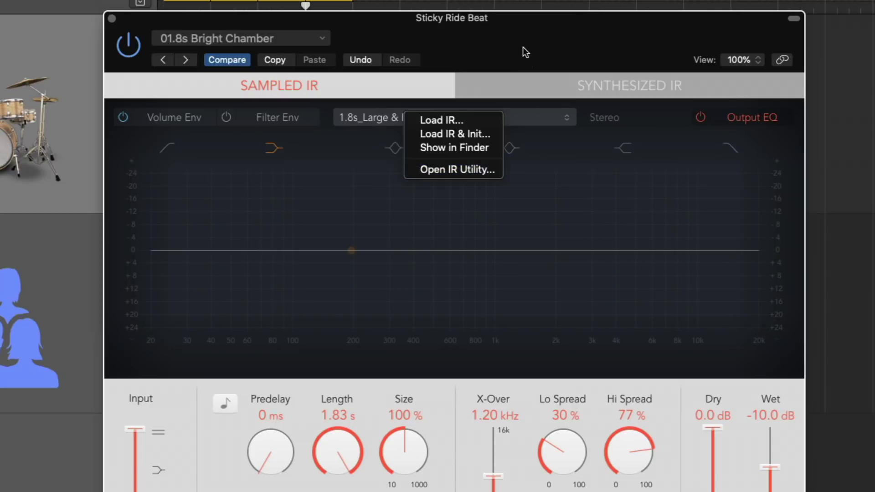
key("super+Tab")
left_click(332, 248)
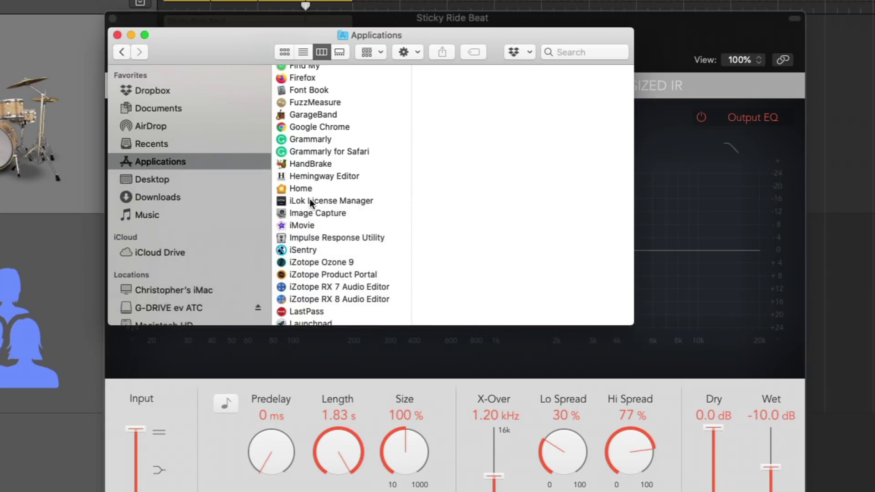
left_click(337, 237)
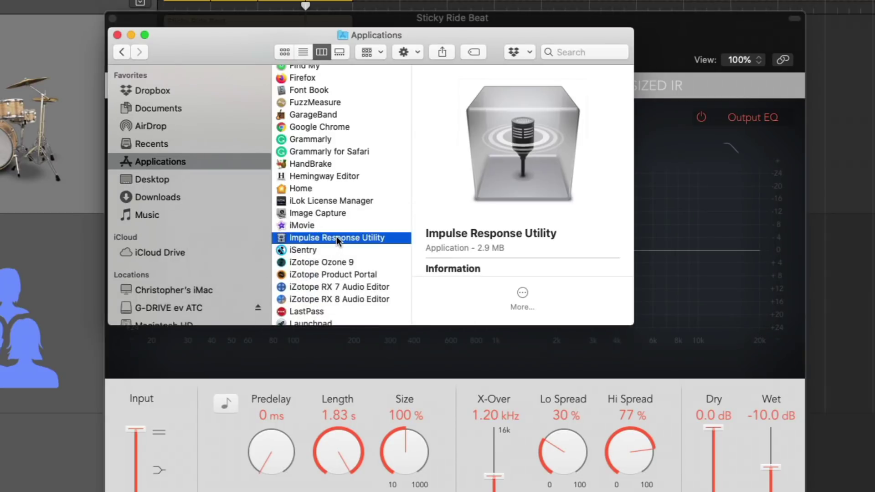
double_click(336, 238)
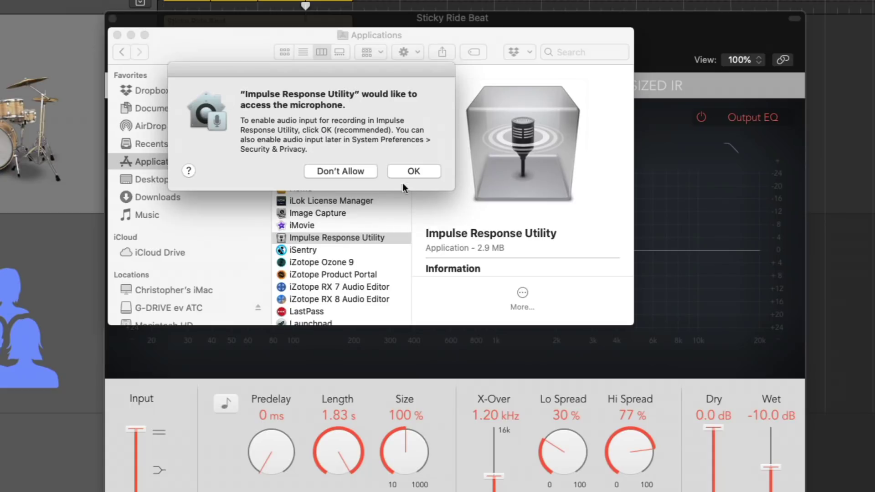
left_click(352, 176)
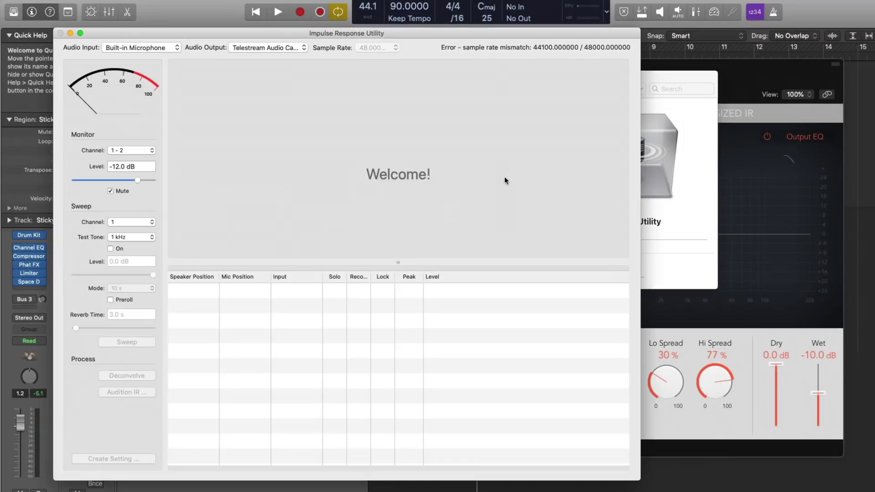
Review the track layout configurations in Impulse Response Utility and create a recording layout with the Mono configuration.
left_click_drag(412, 33, 538, 42)
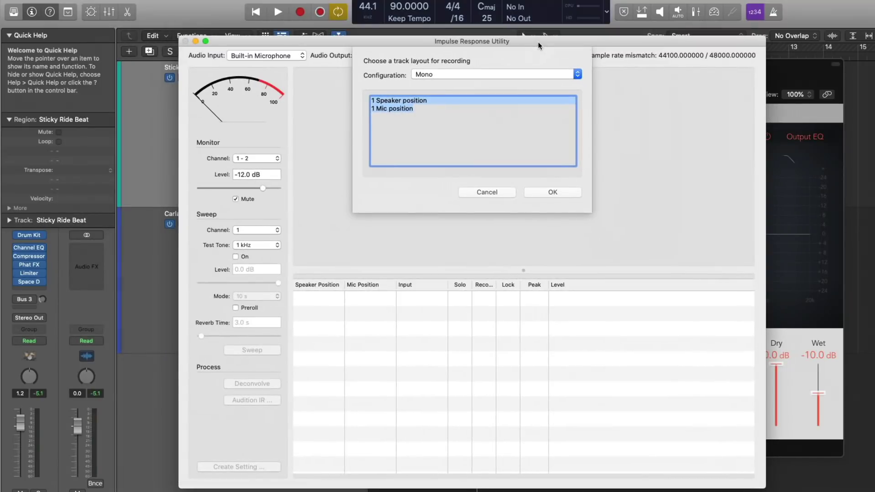
left_click(423, 75)
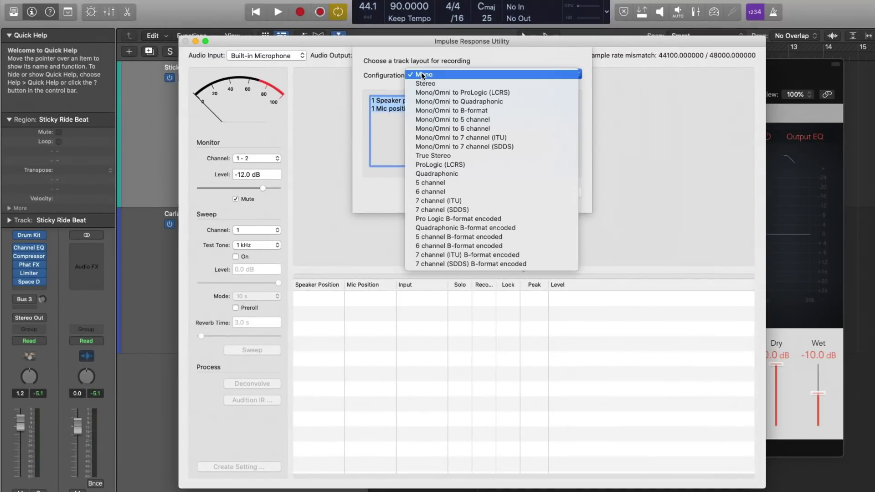
left_click(390, 66)
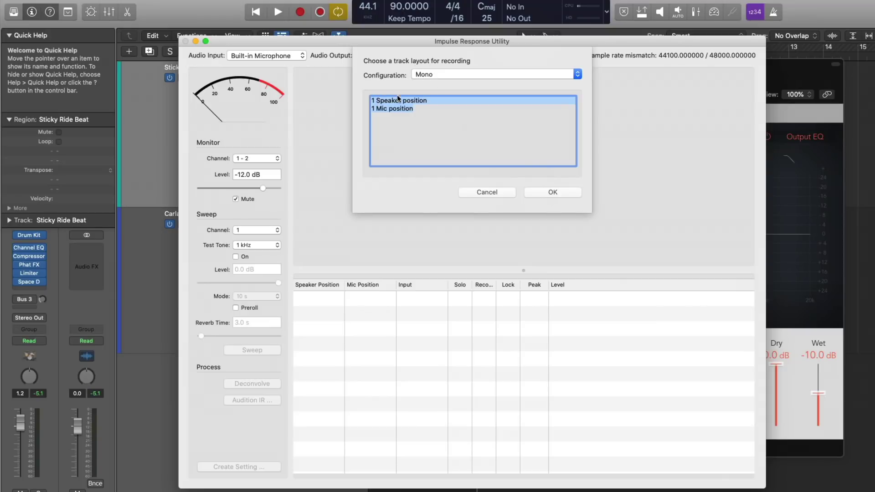
left_click(551, 192)
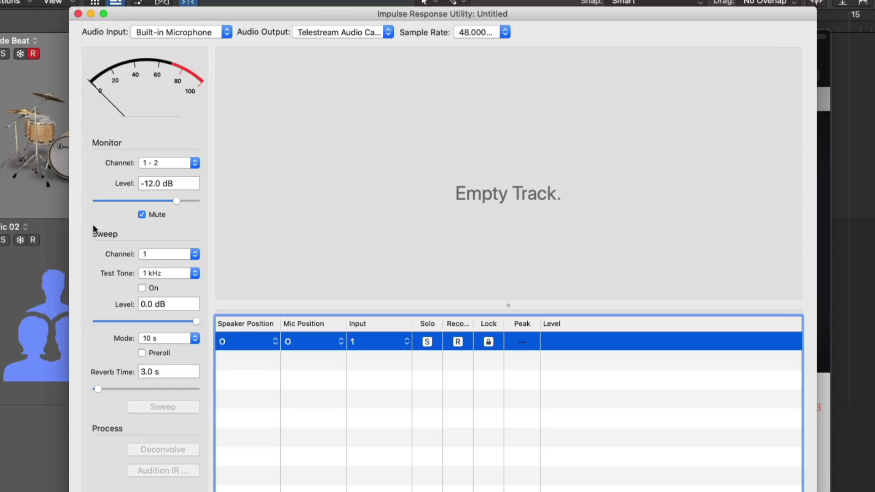
Inspect the sweep's test tone options and the mono track's record arming, and return to Space Designer in Logic Pro X.
left_click(152, 274)
left_click(105, 273)
left_click(458, 342)
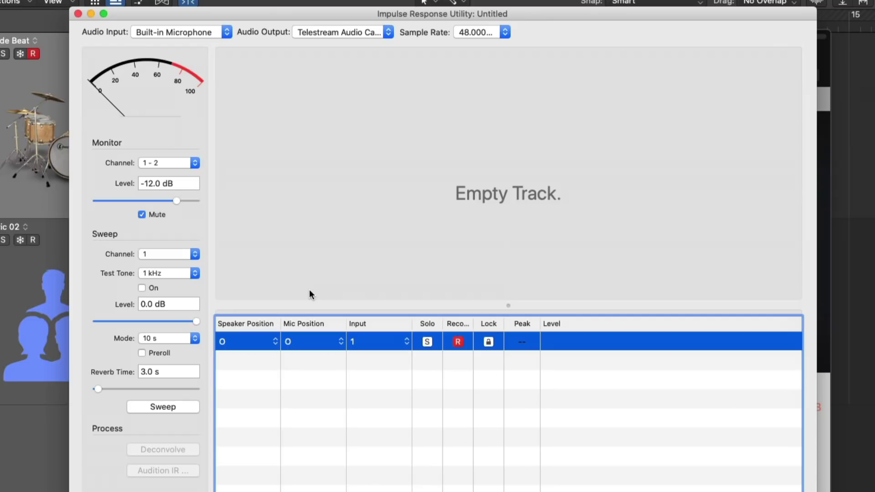
left_click(457, 341)
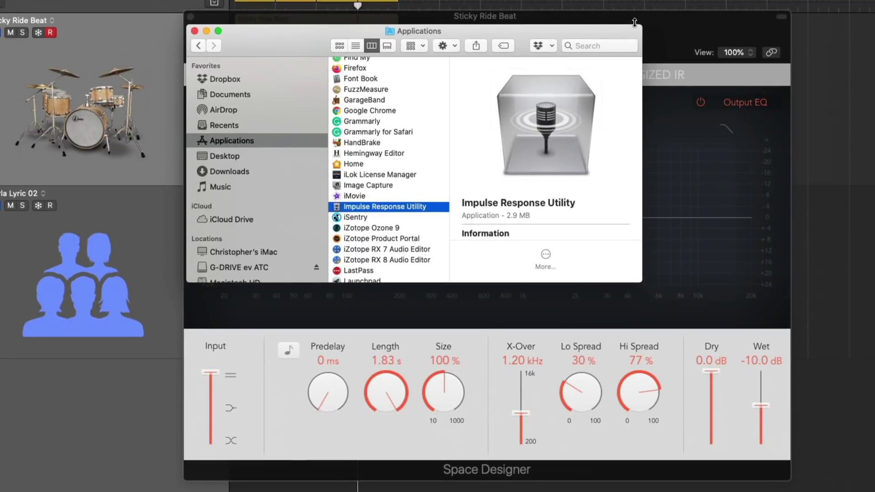
left_click(663, 40)
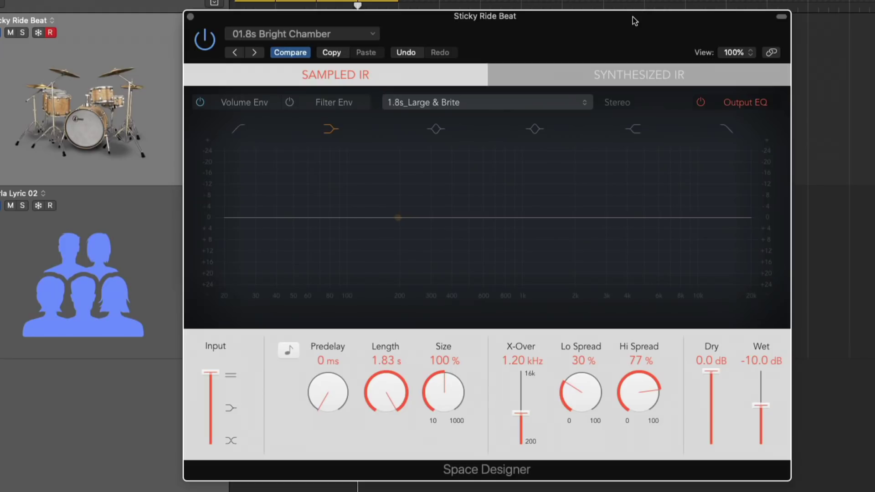
Show the drum reverb's volume envelope, compare it between Sampled IR and Synthesized IR, and leave Synthesized IR selected.
left_click(609, 87)
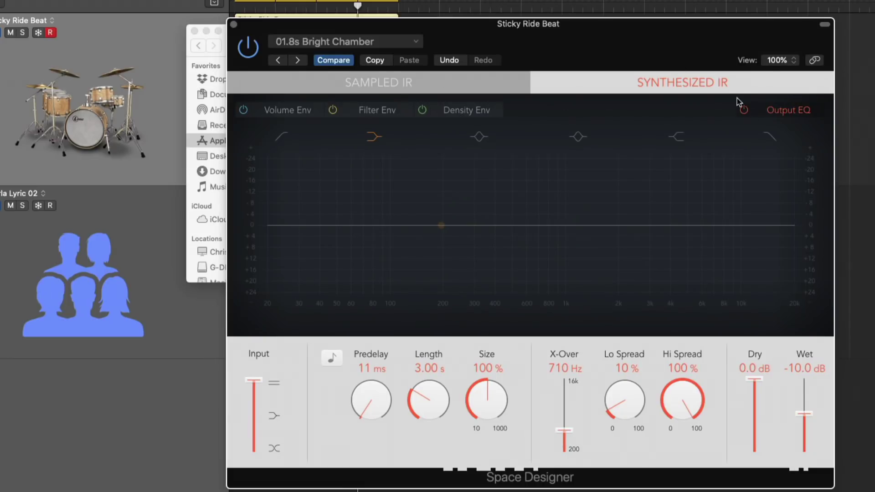
left_click(280, 112)
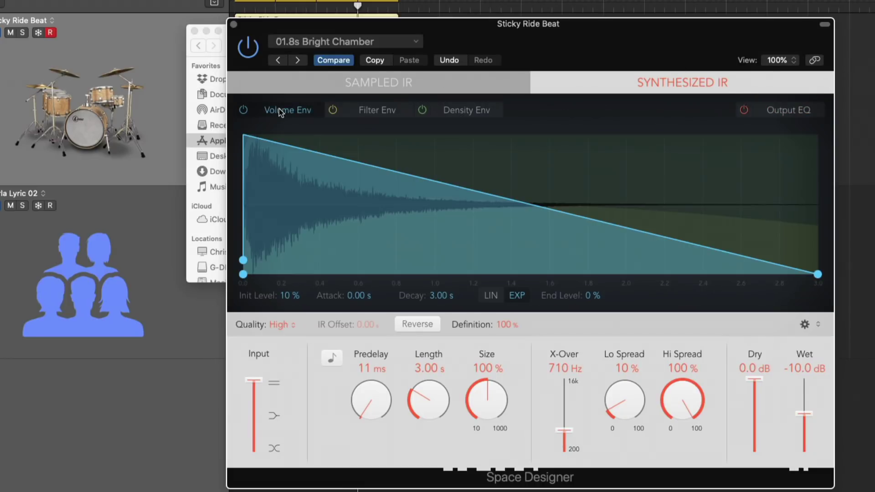
left_click(432, 82)
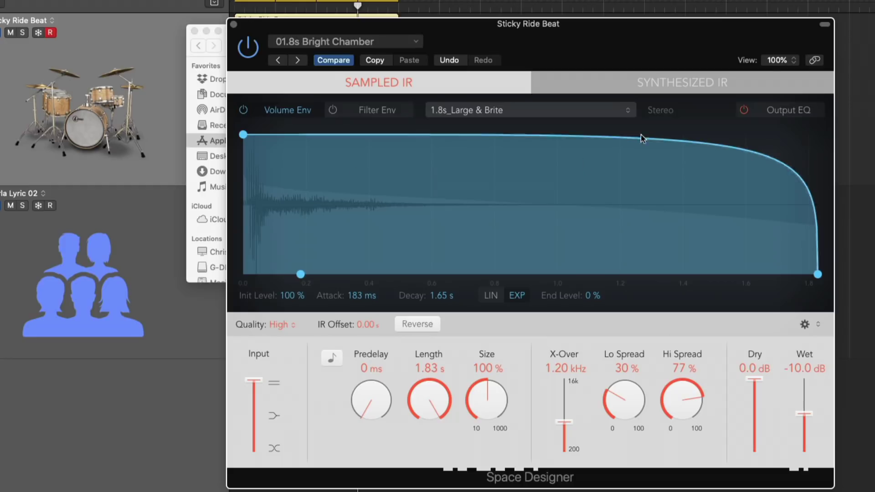
left_click(744, 76)
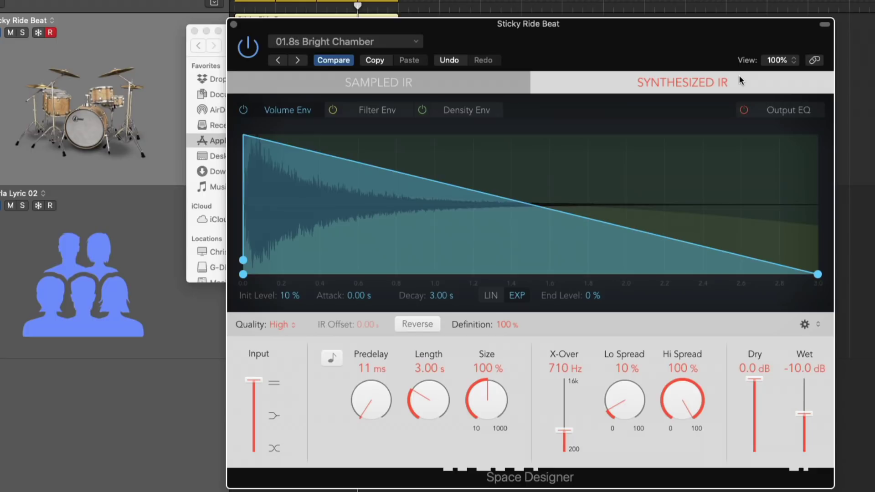
Set the synthesized reverb's length to 152 s, size to 370 %, Lo Spread to 55 % and Hi Spread to 43 %.
left_click_drag(427, 401, 474, 369)
left_click_drag(679, 392, 634, 395)
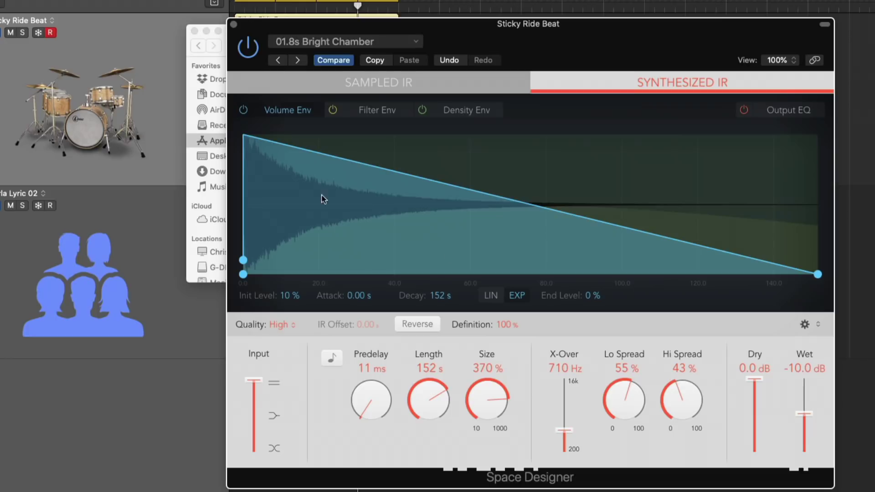
left_click(185, 25)
left_click_drag(551, 40, 516, 10)
Play the drum loop while setting the reverb's wet level to -7.2 dB, size to 150 % and length to 150 s.
key("space")
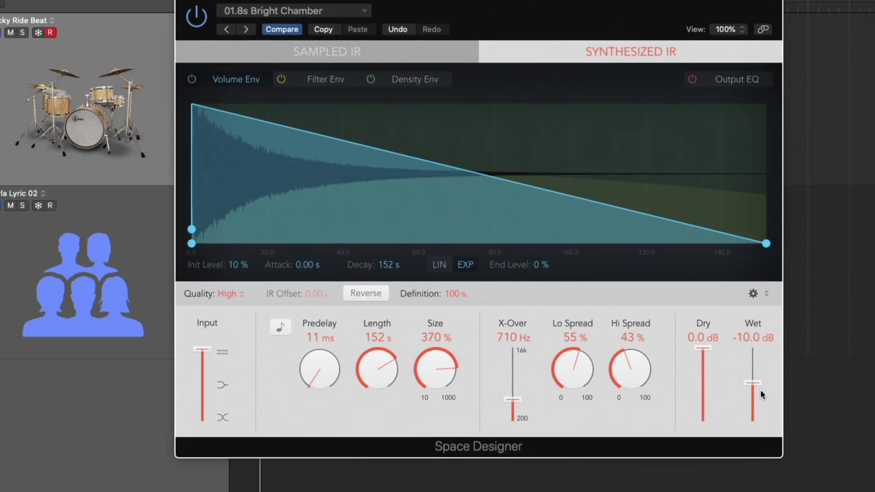
left_click_drag(753, 387, 753, 373)
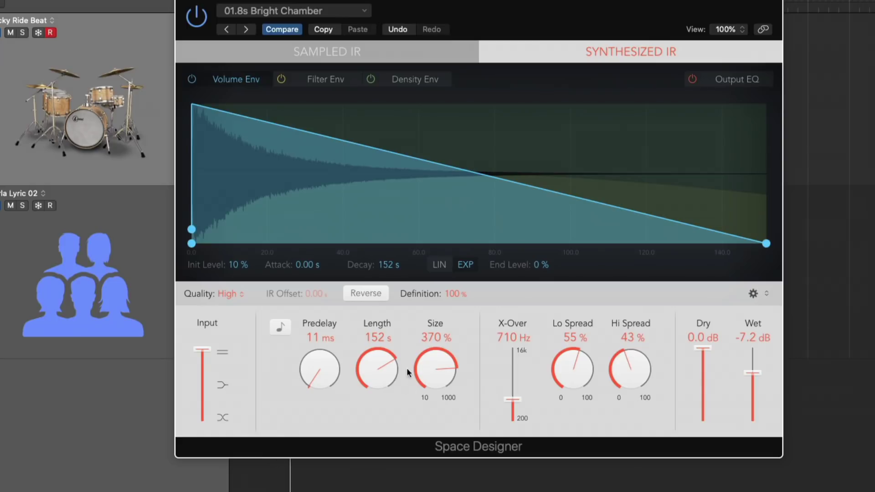
left_click_drag(420, 371, 423, 409)
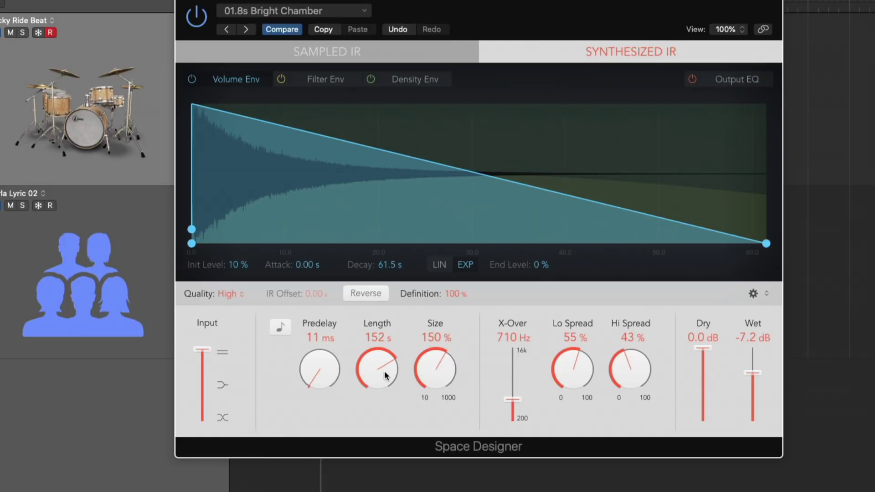
left_click_drag(383, 374, 368, 385)
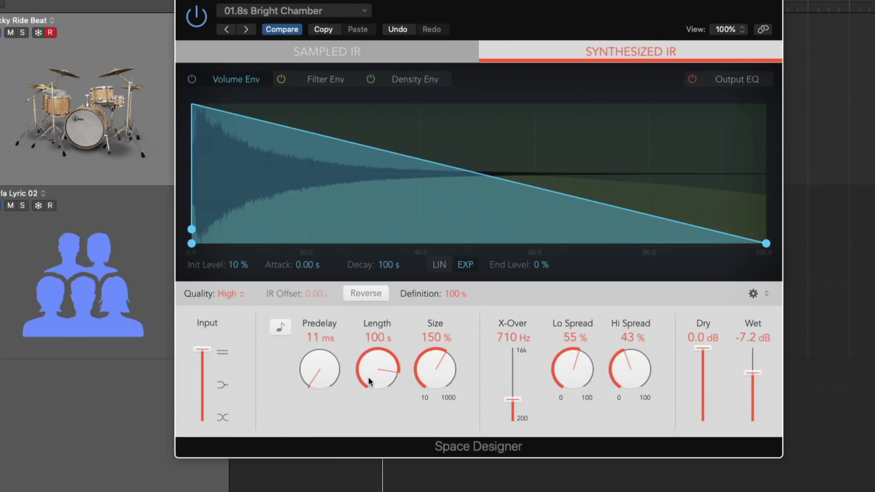
left_click_drag(369, 382, 361, 353)
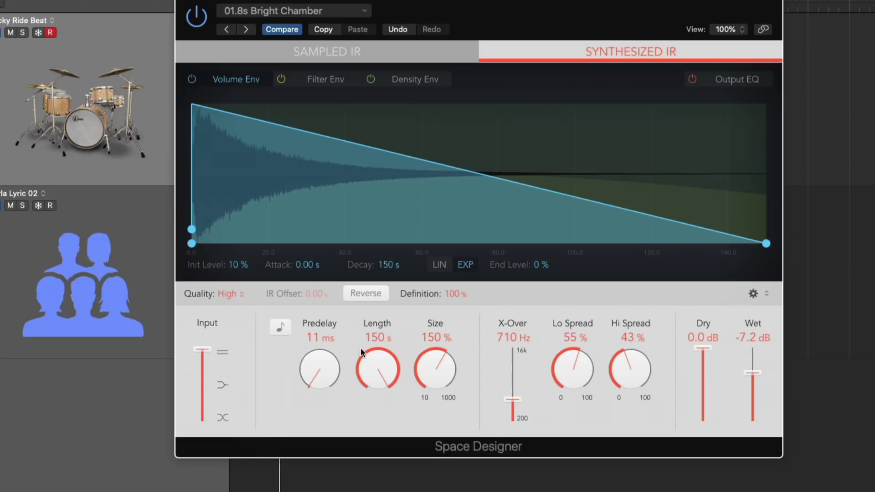